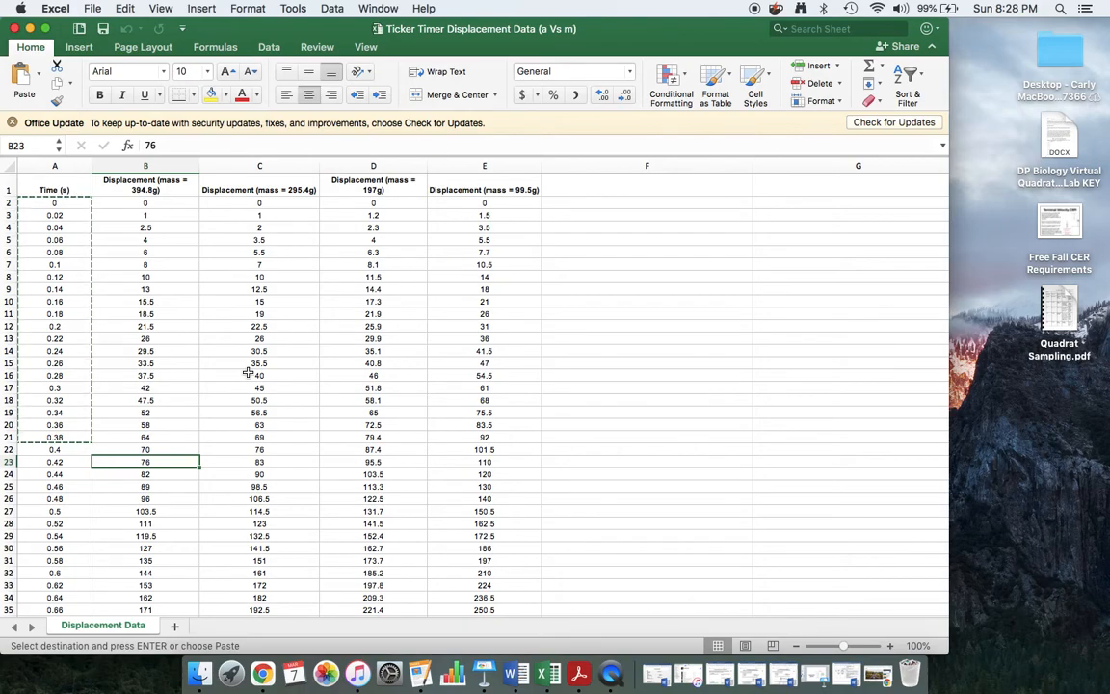
Review cell A24 and the 394.8g, 295.4g, 197g and 99.5g displacement headings, then switch to Launchpad.
left_click(54, 474)
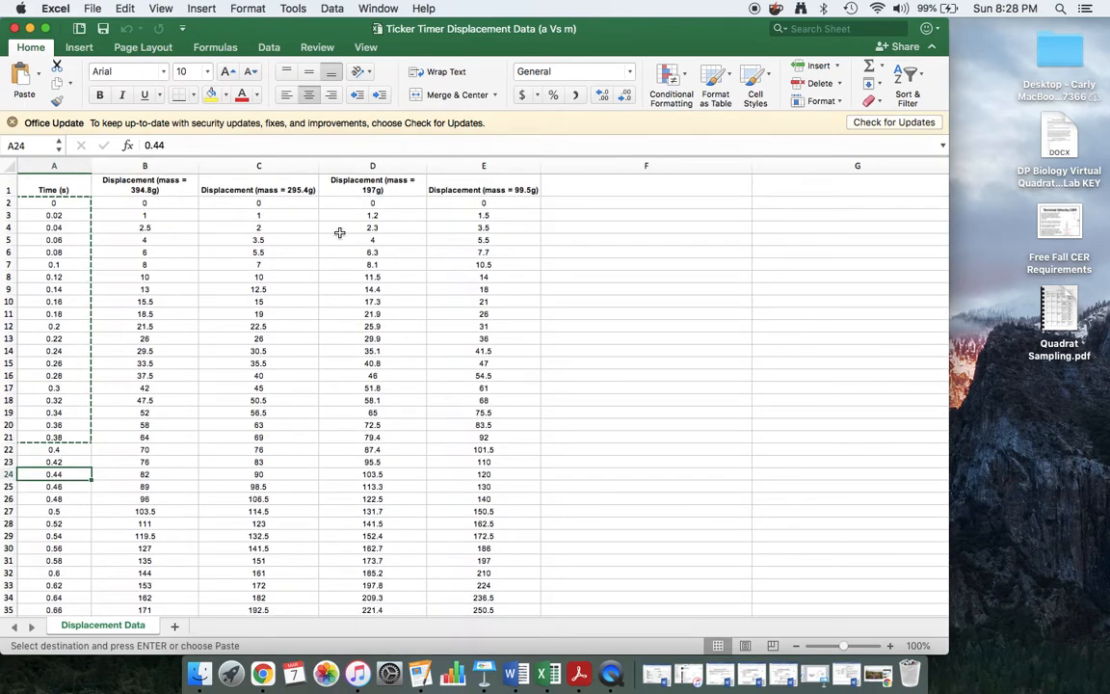
left_click(135, 184)
left_click(299, 189)
left_click(359, 183)
left_click(441, 188)
left_click(143, 189)
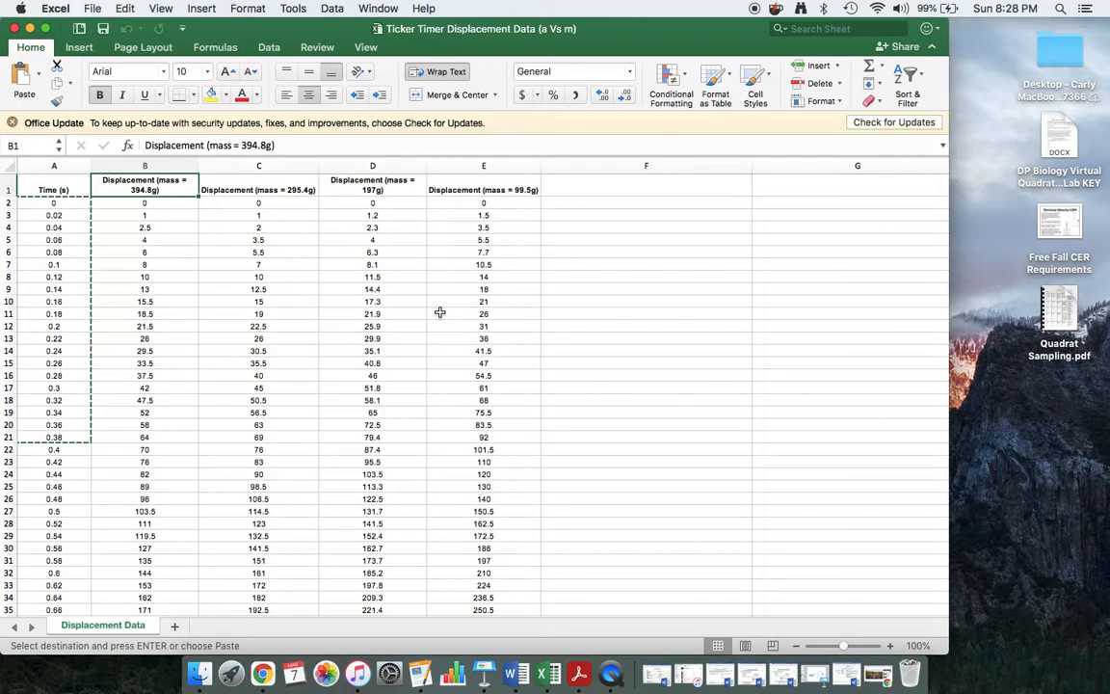
key("F4")
left_click(486, 643)
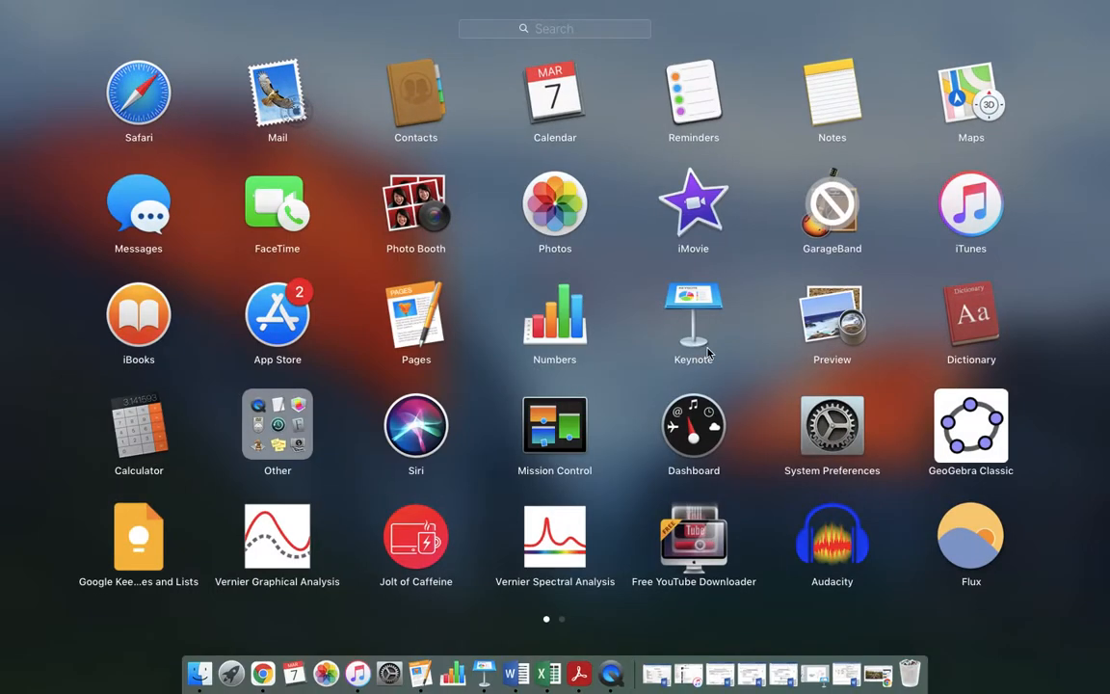
Launch the Graph app from the second Launchpad page.
scroll(698, 353, "right", 3)
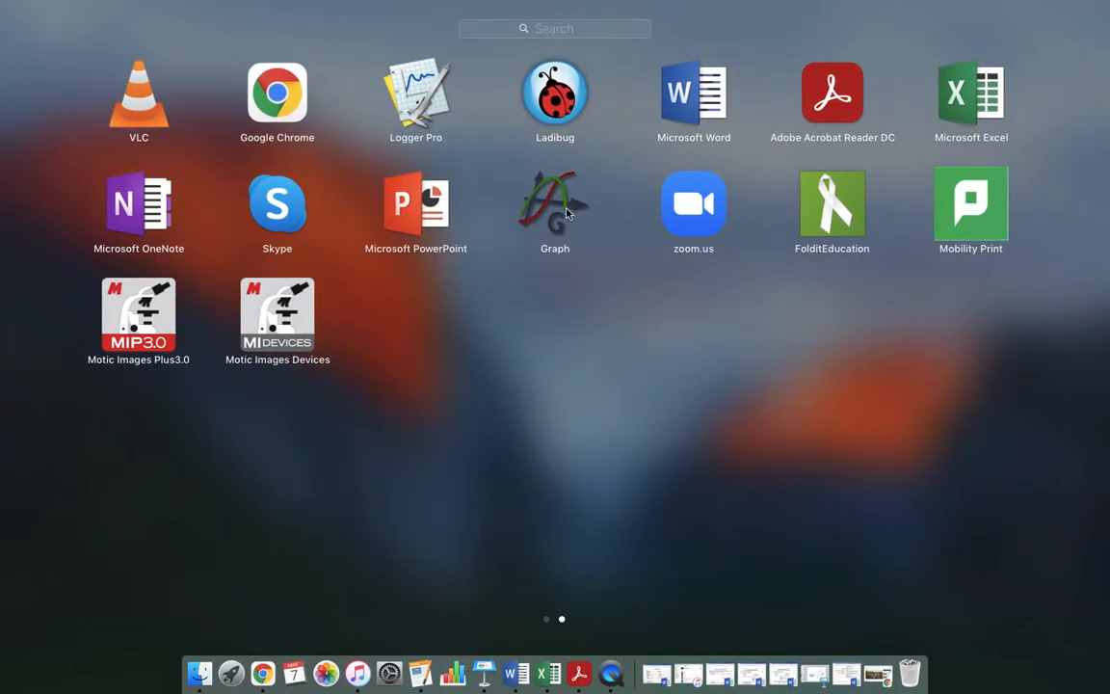
left_click(563, 211)
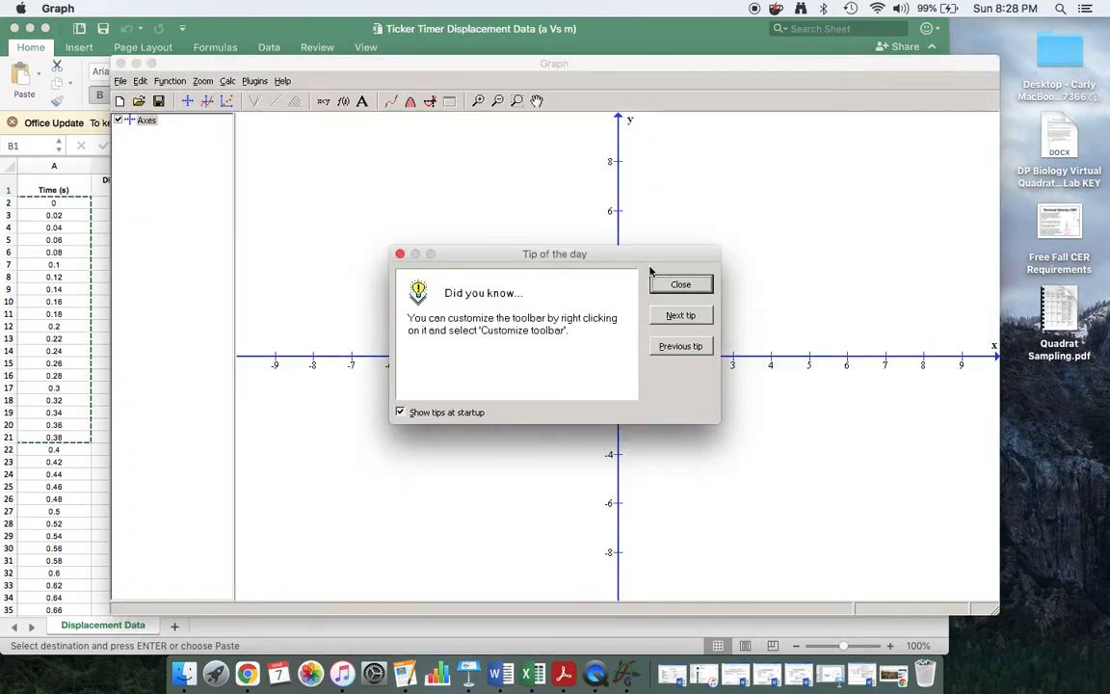
Close the tip of the day, move the Graph window right, and open the Function menu.
left_click(681, 285)
left_click_drag(511, 67, 598, 54)
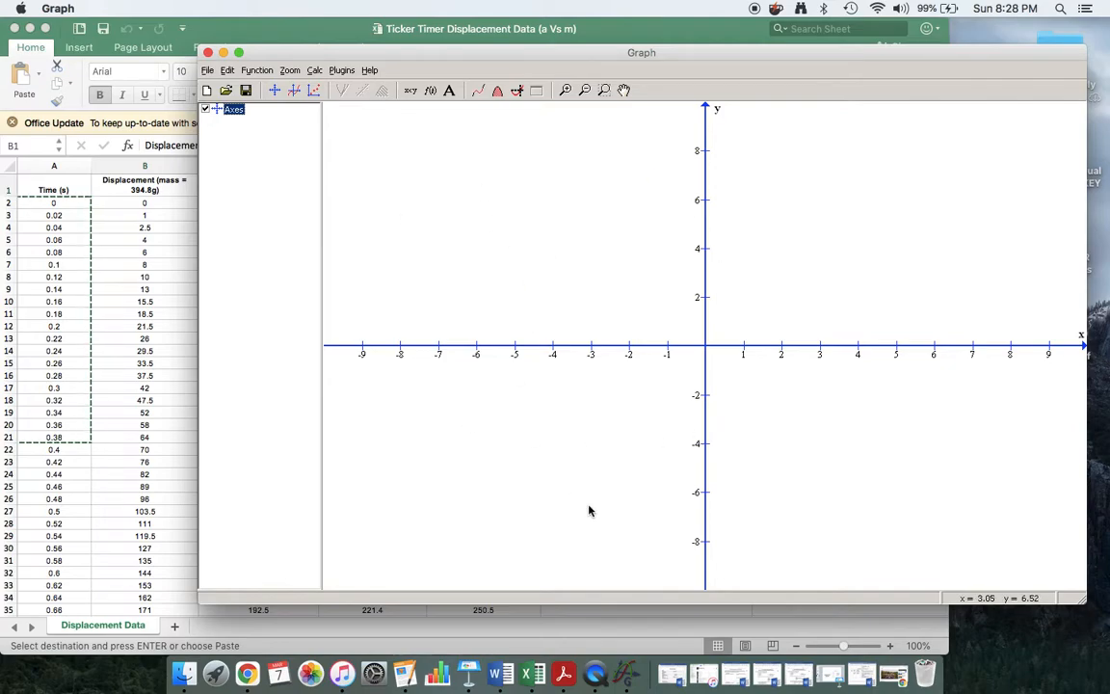
left_click(256, 71)
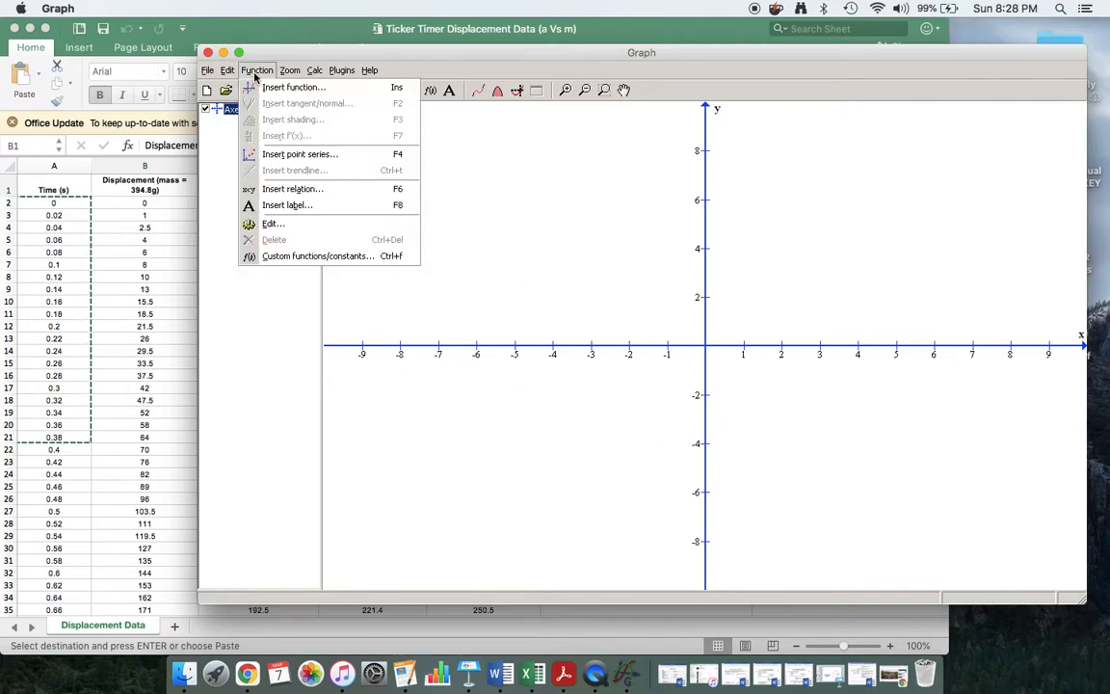
Start a new point series and enter the first points (0, 0) and (0.02, 1).
left_click(306, 156)
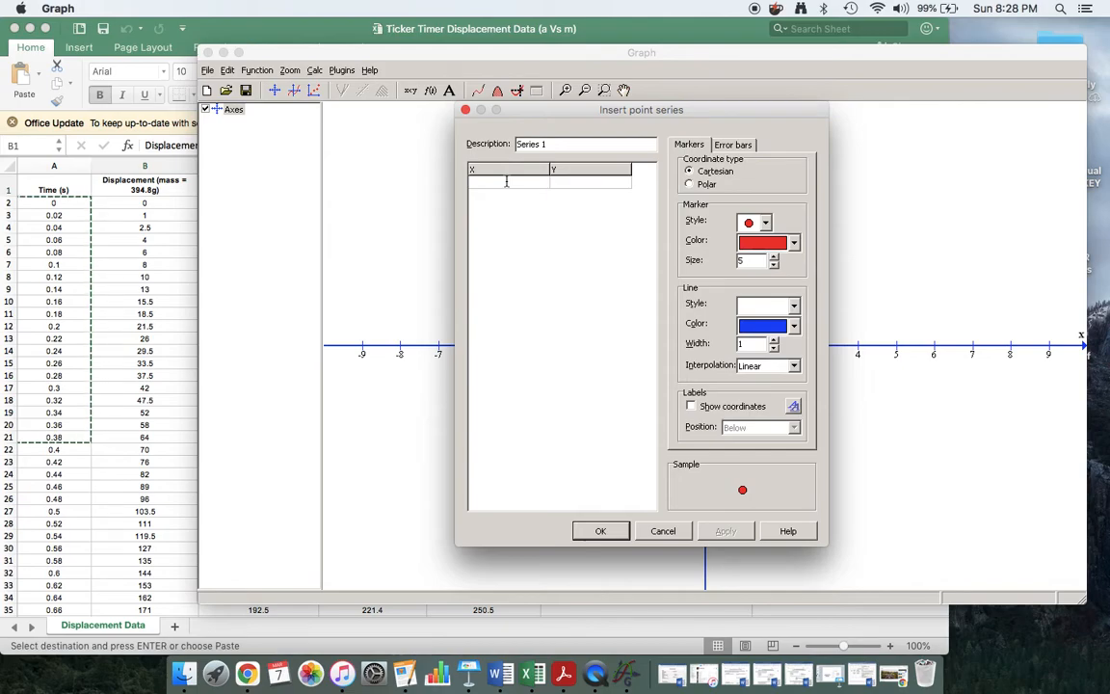
type("0")
left_click(560, 182)
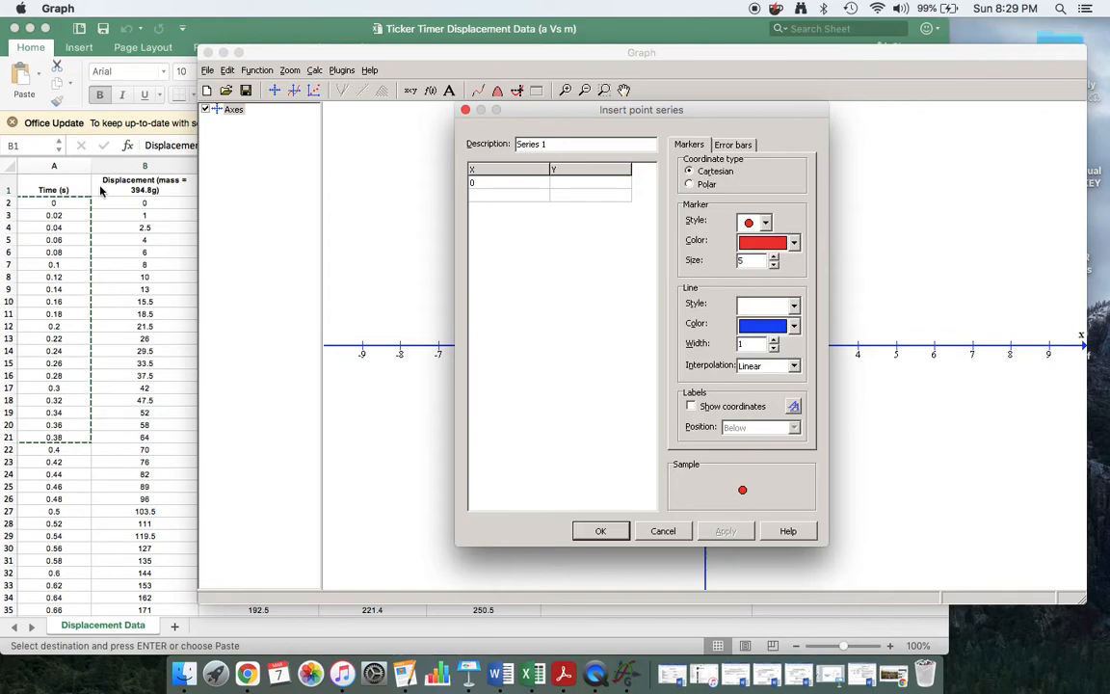
left_click(598, 183)
type("0")
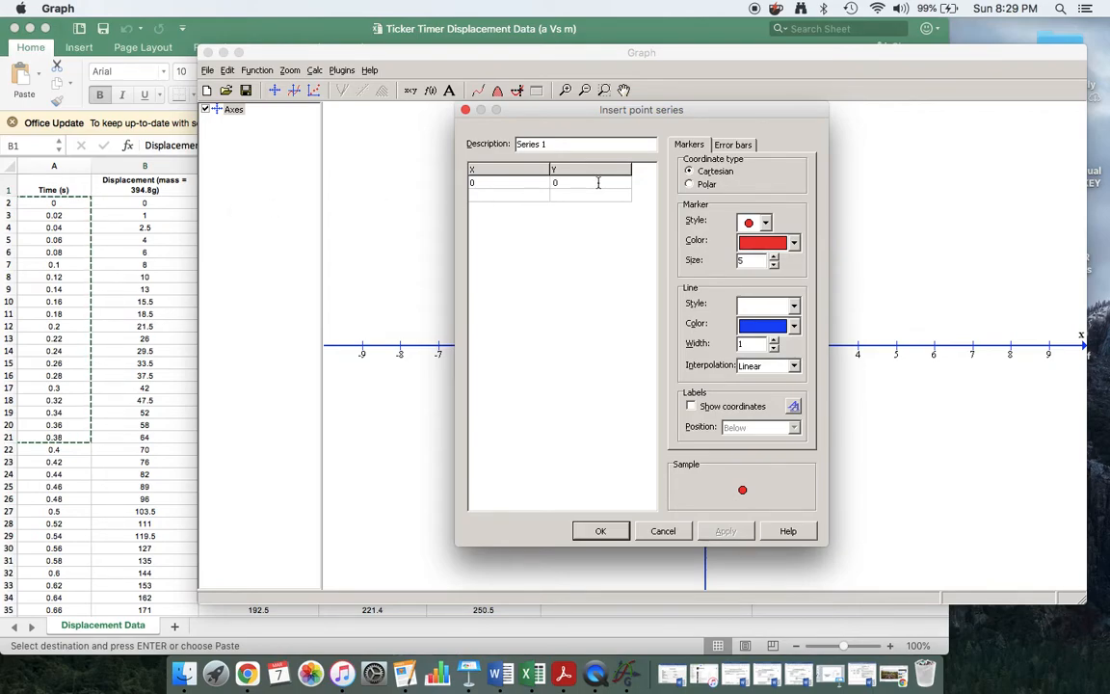
left_click(521, 197)
type("0.02")
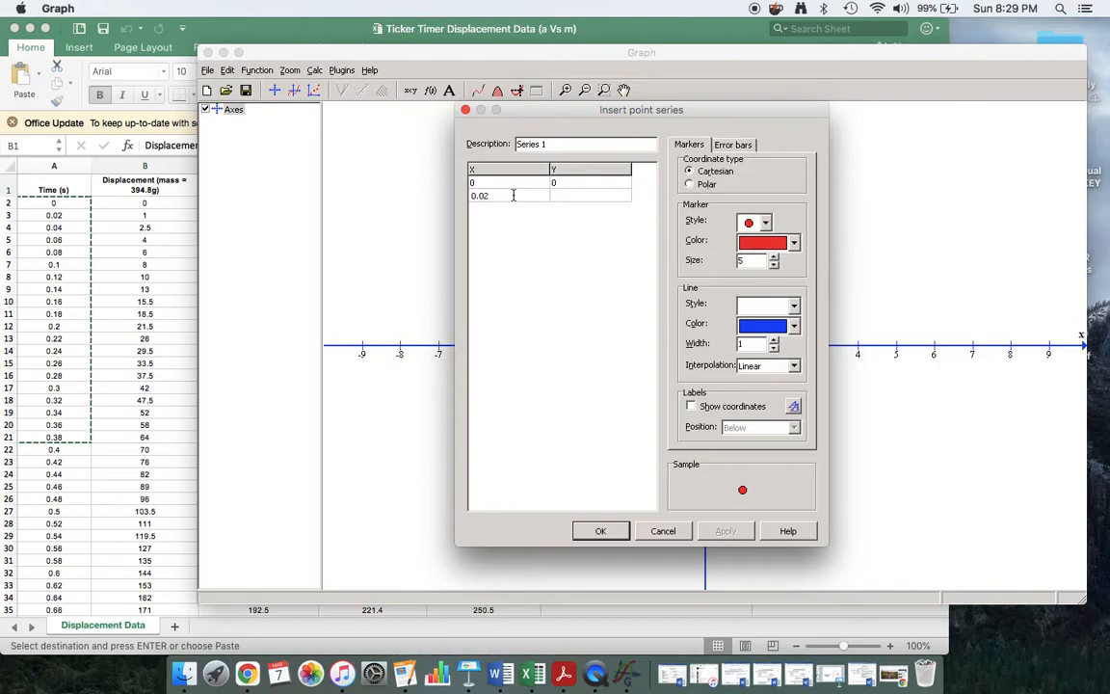
left_click(569, 194)
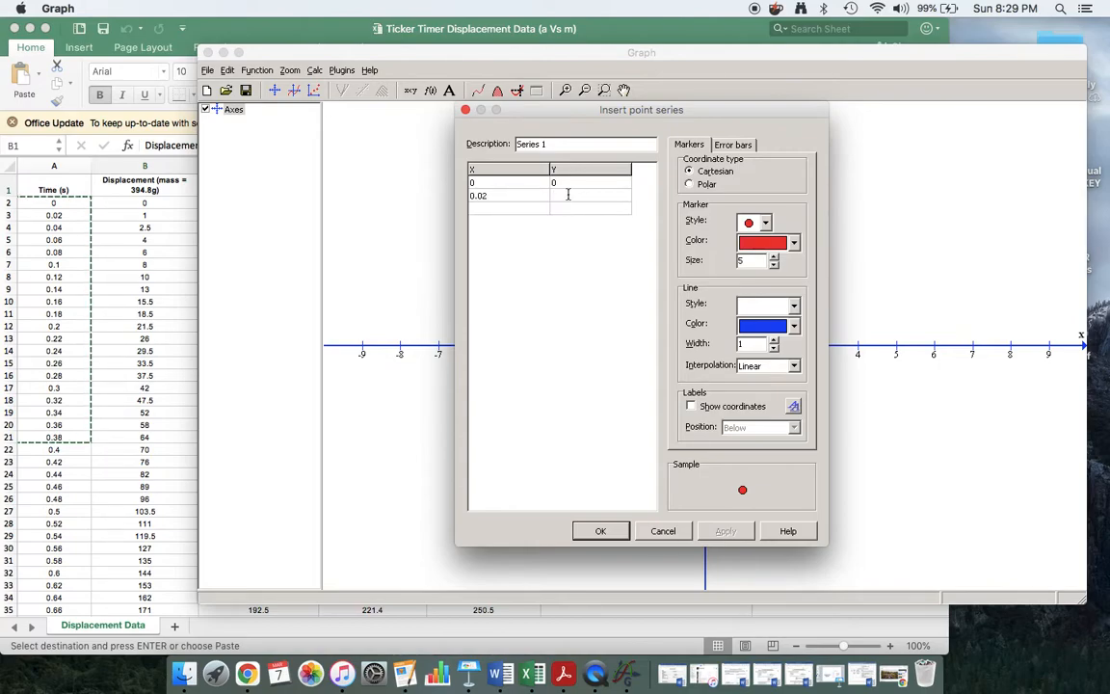
type("1")
left_click(573, 209)
Continue the series with 2.5, times 0.04, 0.06, 0.08 and displacements 4, 6, 8.
type("2.5")
left_click(493, 208)
type("0.04")
left_click(503, 222)
type("0.")
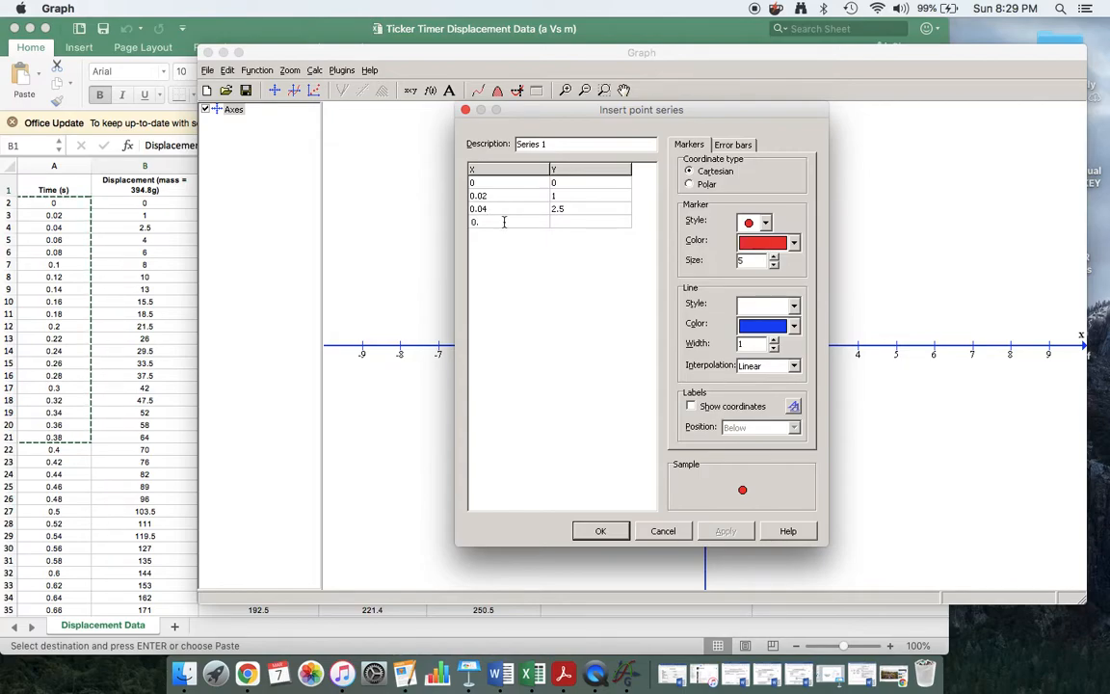
type("06")
left_click(568, 222)
type("4")
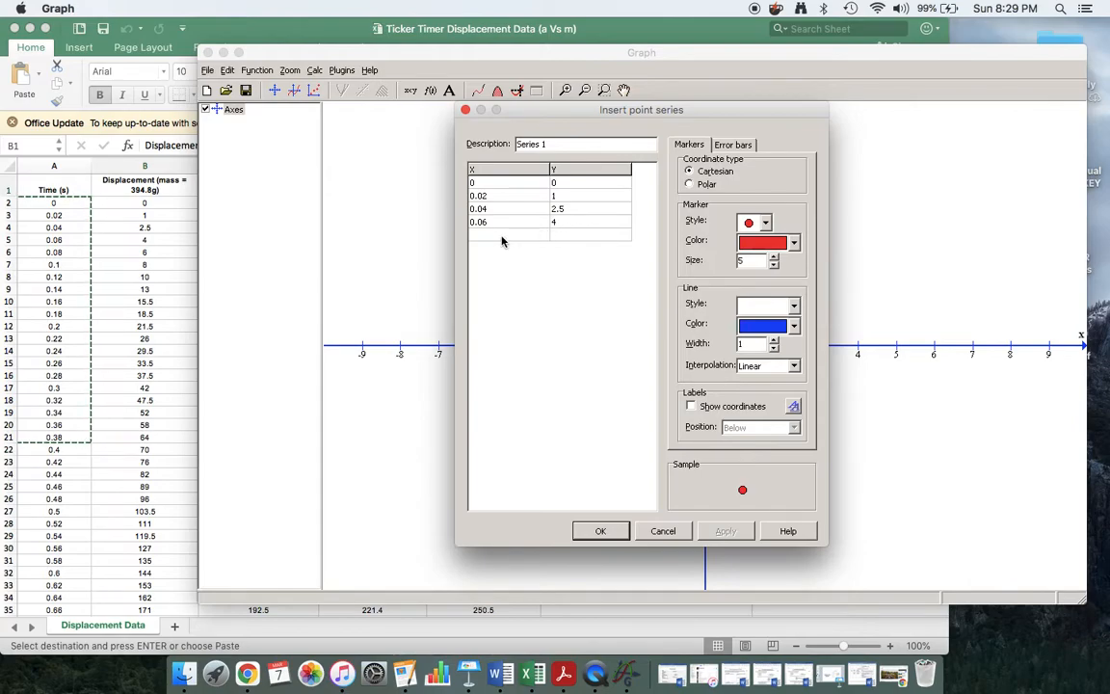
left_click(491, 234)
type("0.08")
left_click(559, 239)
type("6")
left_click(563, 250)
type("8")
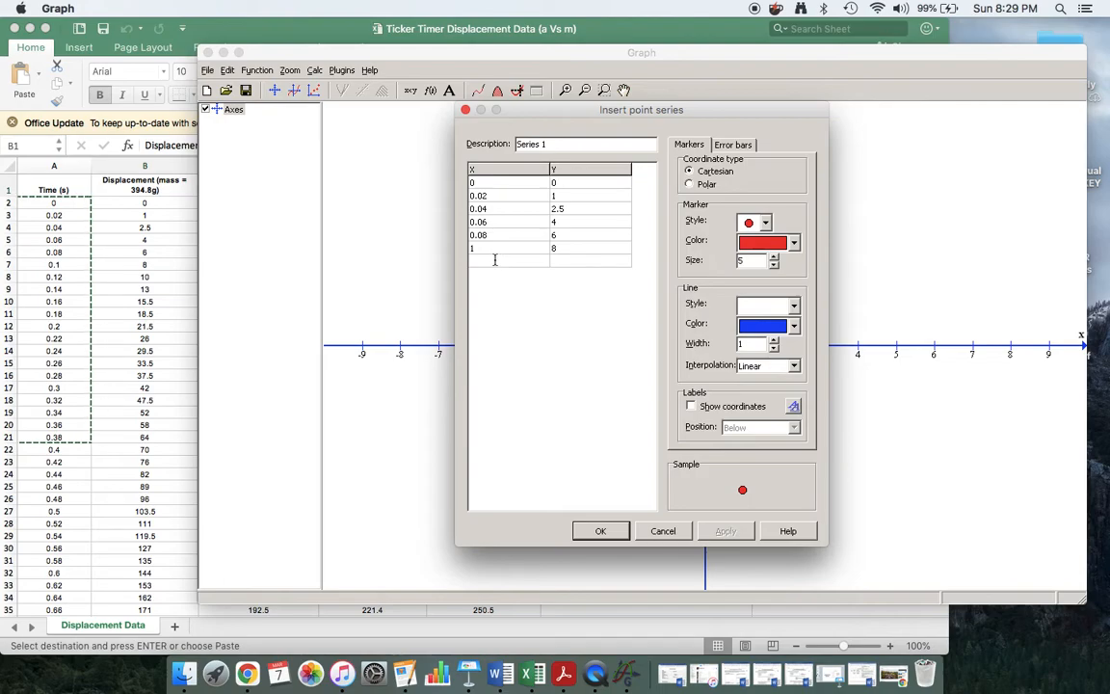
Enter time values 0, 0.12, 0.14, 0.16, 0.18, 0.20 and 0.22 in the series rows.
type("0")
left_click(499, 263)
type("0.12")
left_click(564, 261)
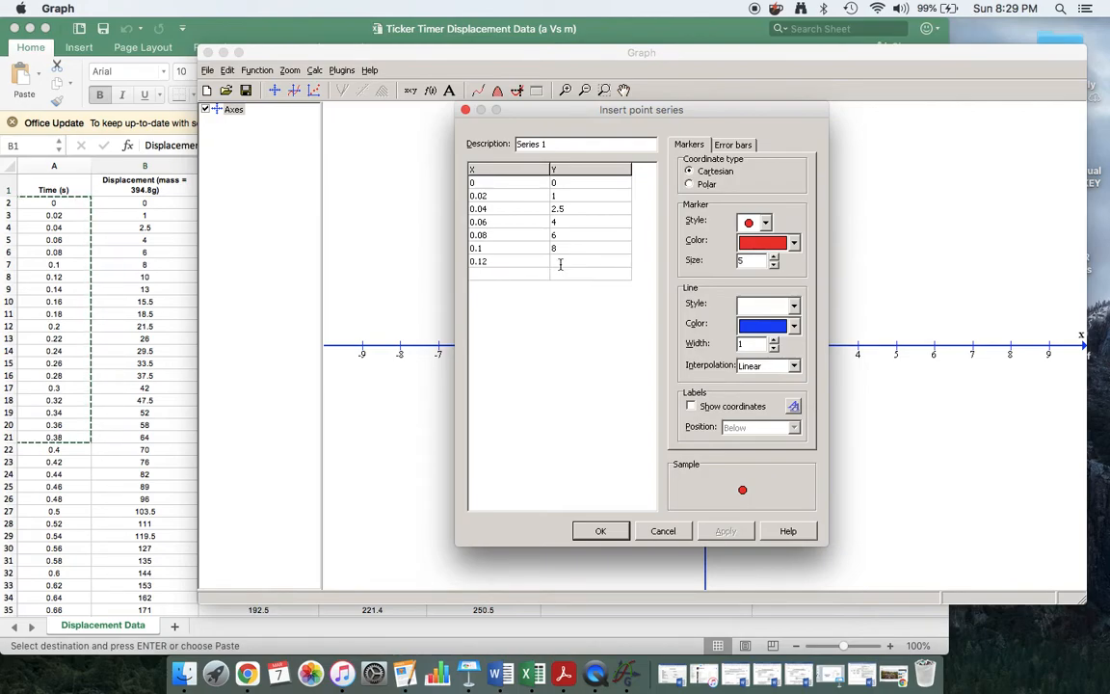
left_click(497, 275)
type("0.14")
left_click(501, 288)
type("0.1")
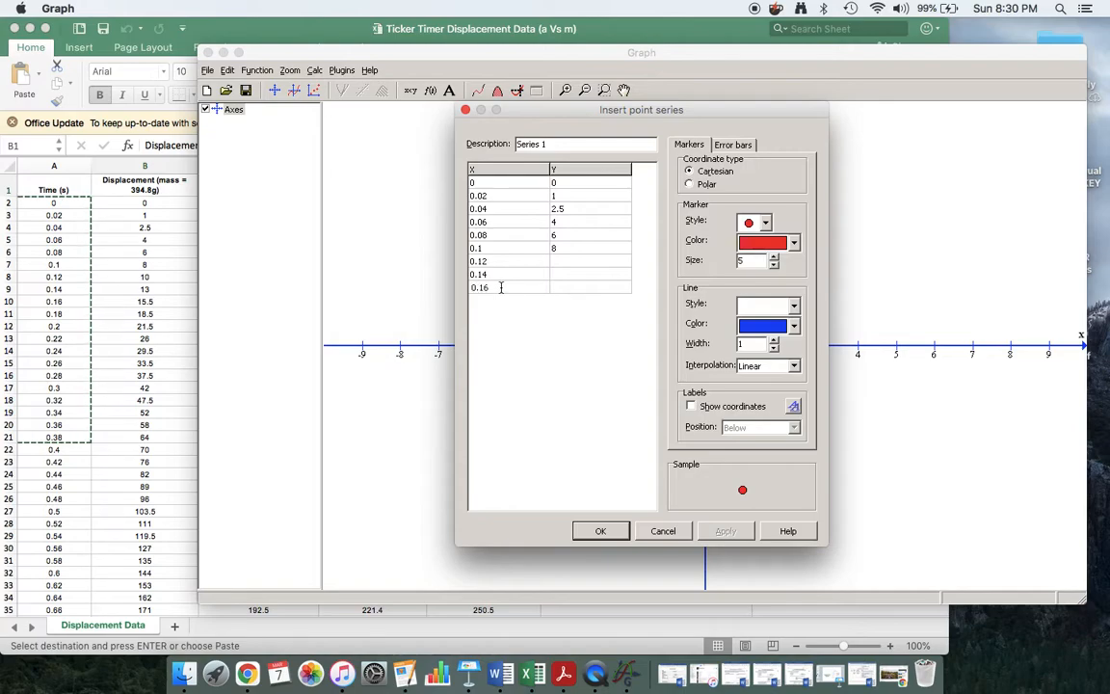
type("6")
left_click(487, 300)
type("0.18")
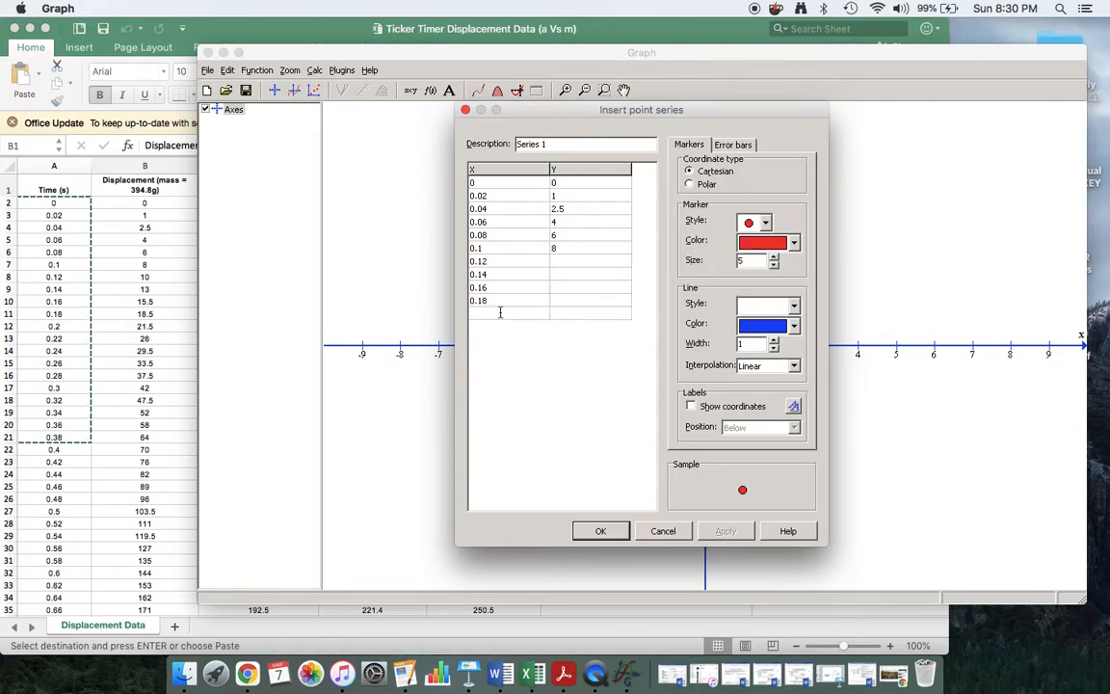
left_click(500, 312)
type("0.20")
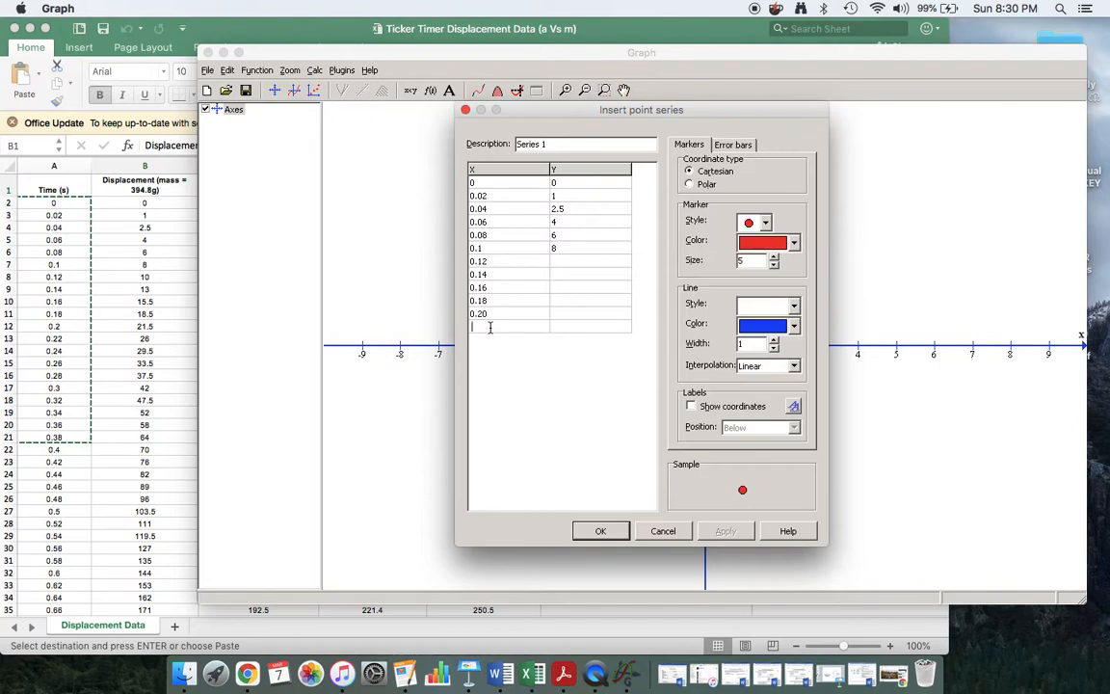
left_click(490, 327)
type("0.22")
Add time values 0.24, 0.26, 0.28 and 0.3 as rows thirteen to sixteen.
left_click(498, 339)
type("0.24")
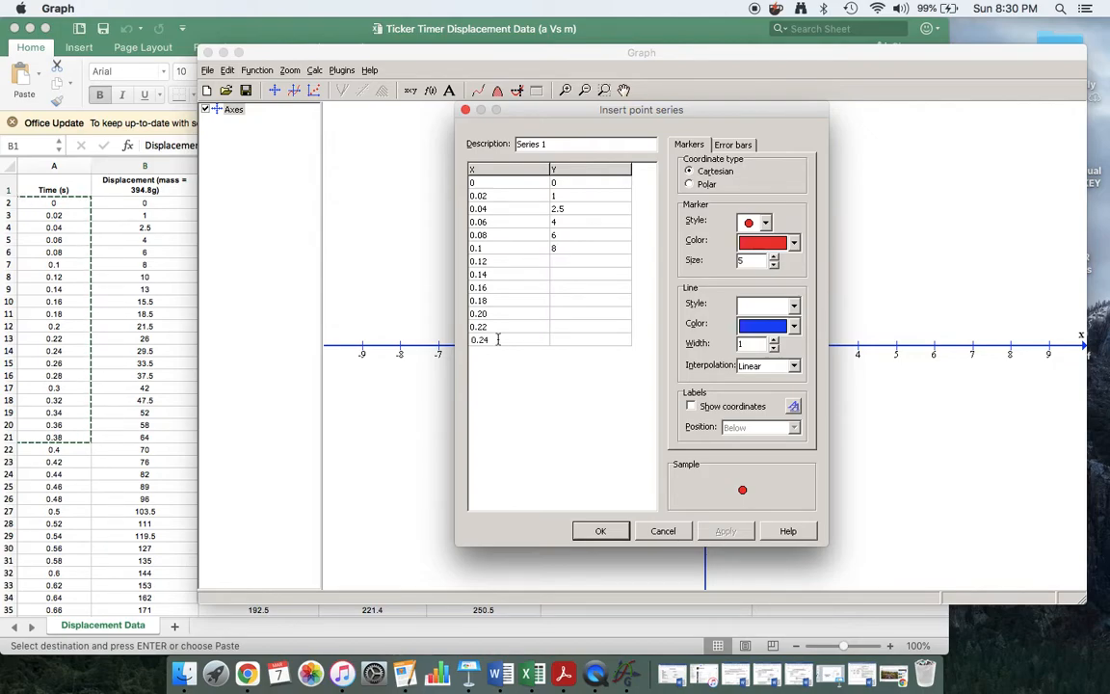
left_click(567, 341)
left_click(498, 352)
type("0.26")
left_click(553, 362)
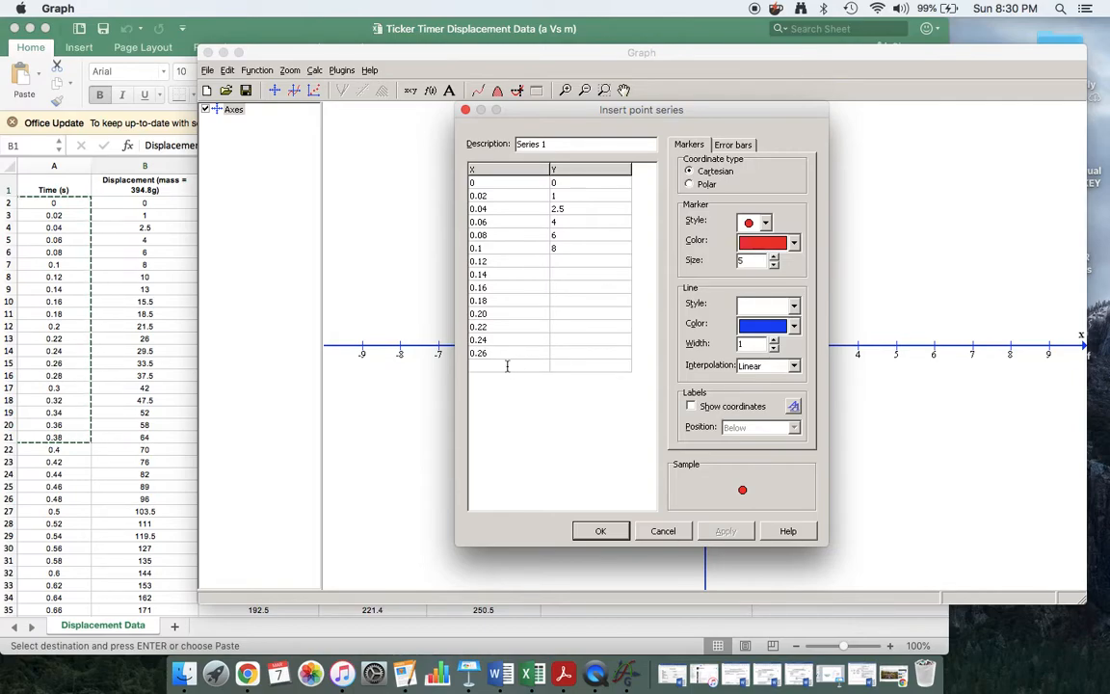
left_click(507, 367)
type("0.28")
left_click(578, 369)
left_click(512, 381)
type("0.3")
left_click(585, 377)
Extend the time column with 0.32, 0.34, 0.36 and 0.38.
left_click(493, 393)
type("0.32")
key("Return")
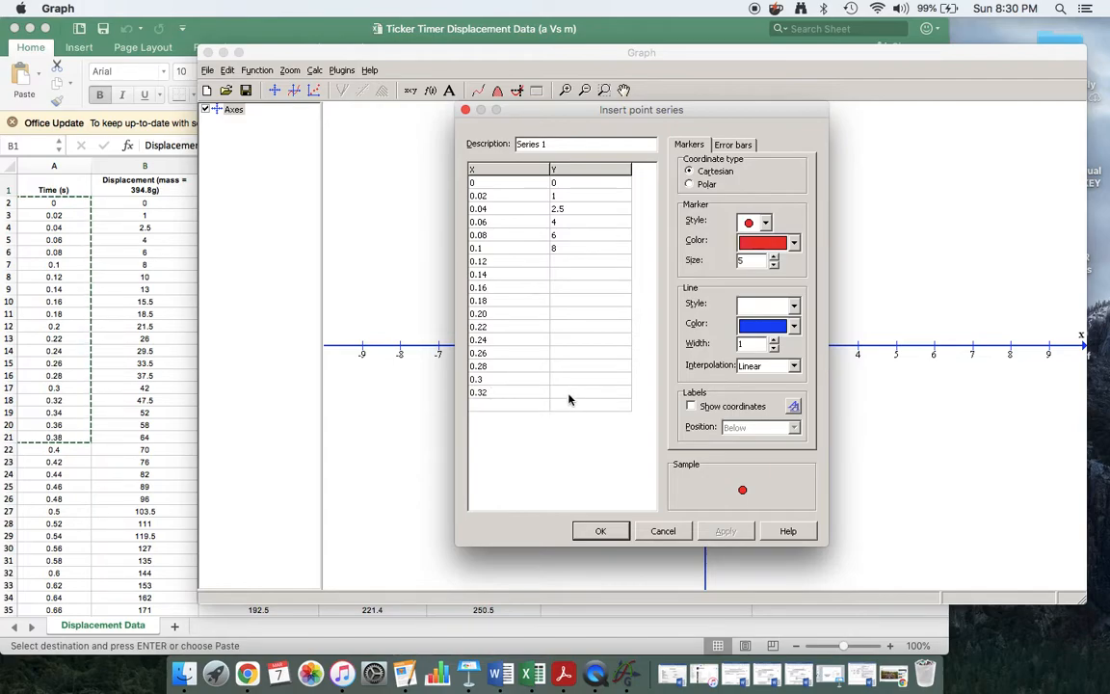
left_click(494, 405)
type("0.34")
key("Return")
type("0.36")
key("Return")
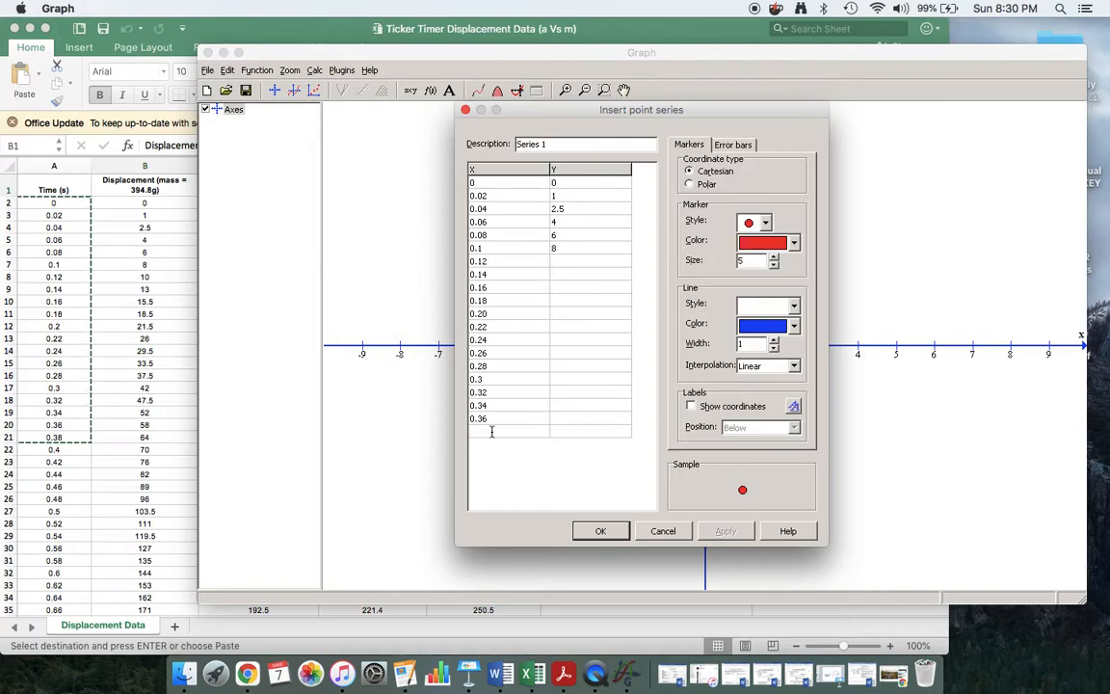
type("0.38")
key("Return")
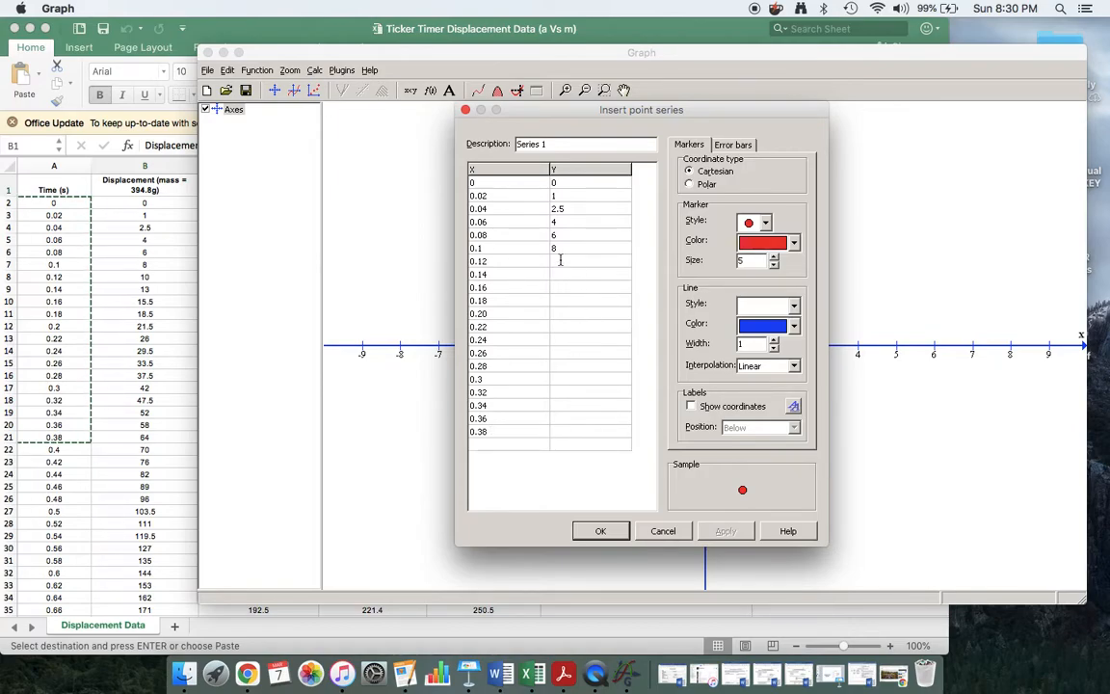
Enter displacements 10, 13, 15.5, 18 and 21.5 for times 0.12 to 0.20.
left_click(559, 261)
type("10")
left_click(576, 274)
type("13")
left_click(563, 288)
type("15.5")
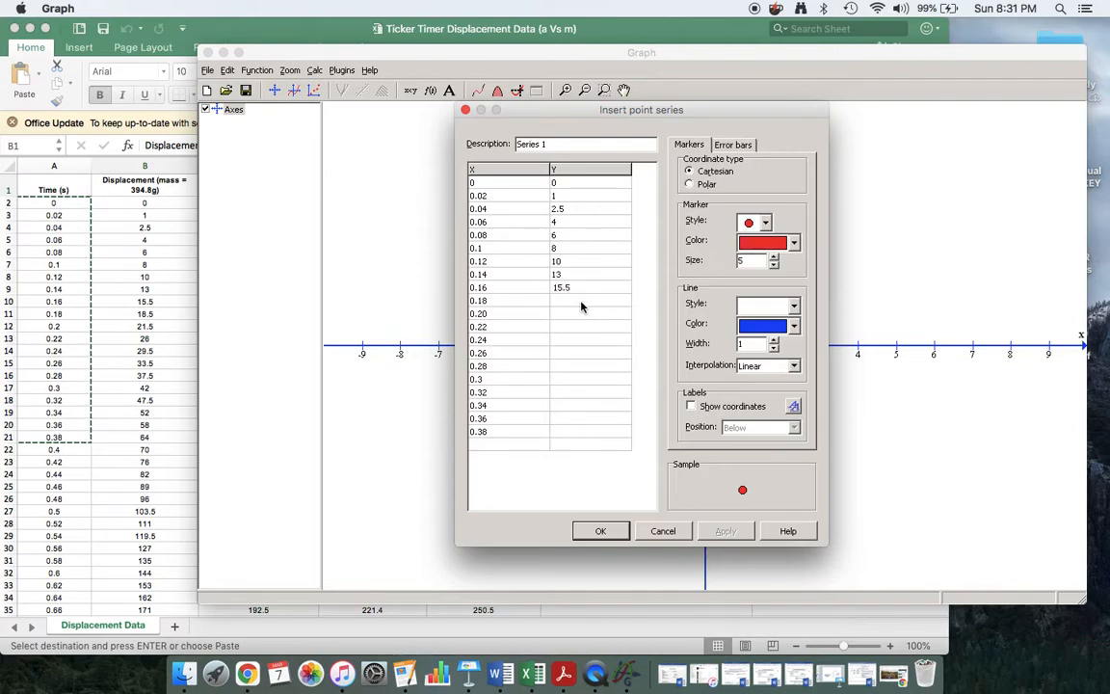
left_click(581, 302)
type("18.5")
left_click(580, 313)
type("21.4")
key("BackSpace")
type("5")
Enter displacements 26, 29, 33.5, 37.5, 42, 47.5 and 52 for times 0.22 to 0.34.
left_click(569, 327)
type("26")
type("29")
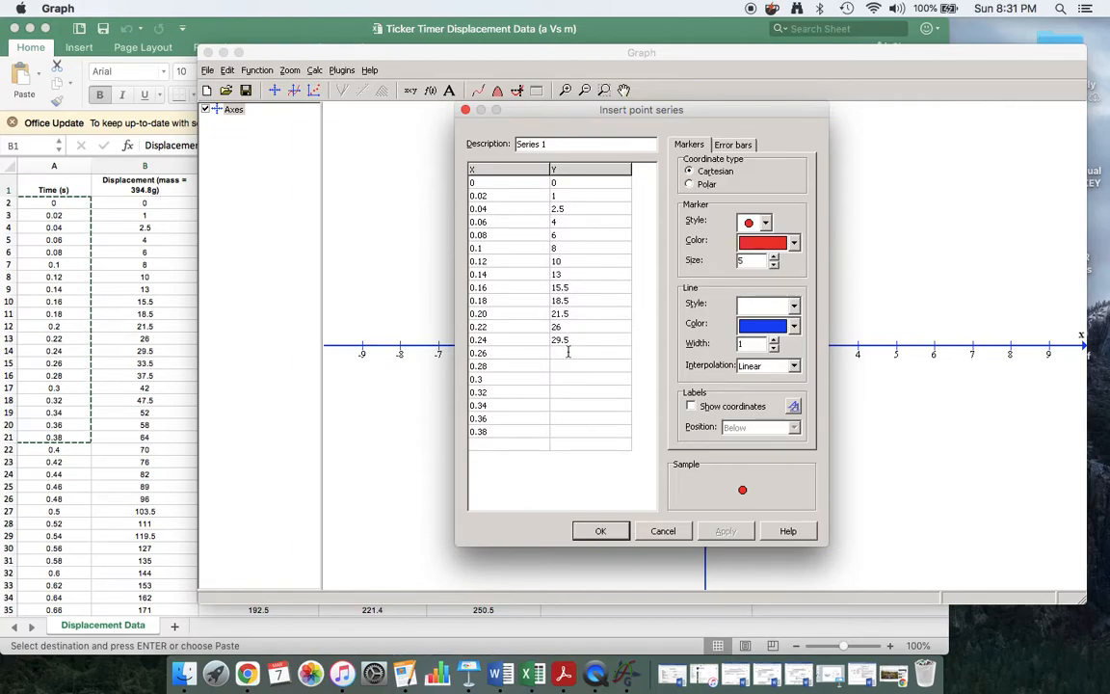
left_click(568, 352)
type("33.5")
left_click(570, 366)
type("37.5")
left_click(576, 381)
type("42")
left_click(572, 389)
type("47.5")
left_click(560, 406)
type("52")
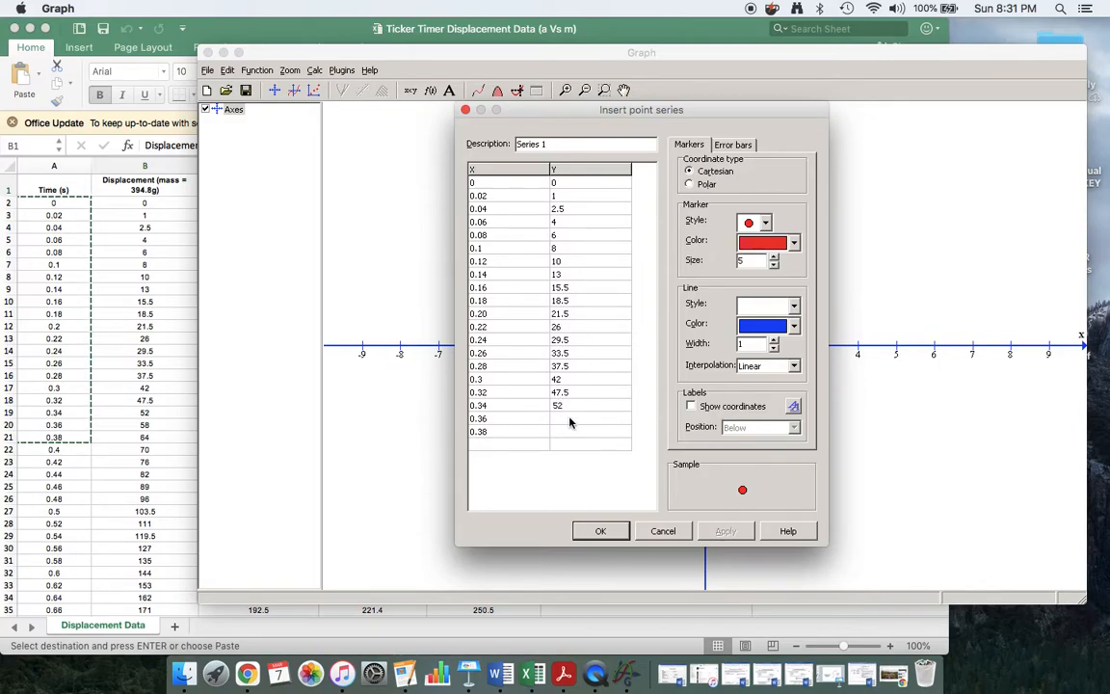
Enter displacements 58 and 64, add time 0.4 with displacement 70, and start row 0.42.
left_click(569, 418)
type("58")
left_click(565, 430)
type("64")
left_click(502, 444)
type("0.4")
left_click(570, 444)
type("70")
left_click(511, 457)
type("0.42")
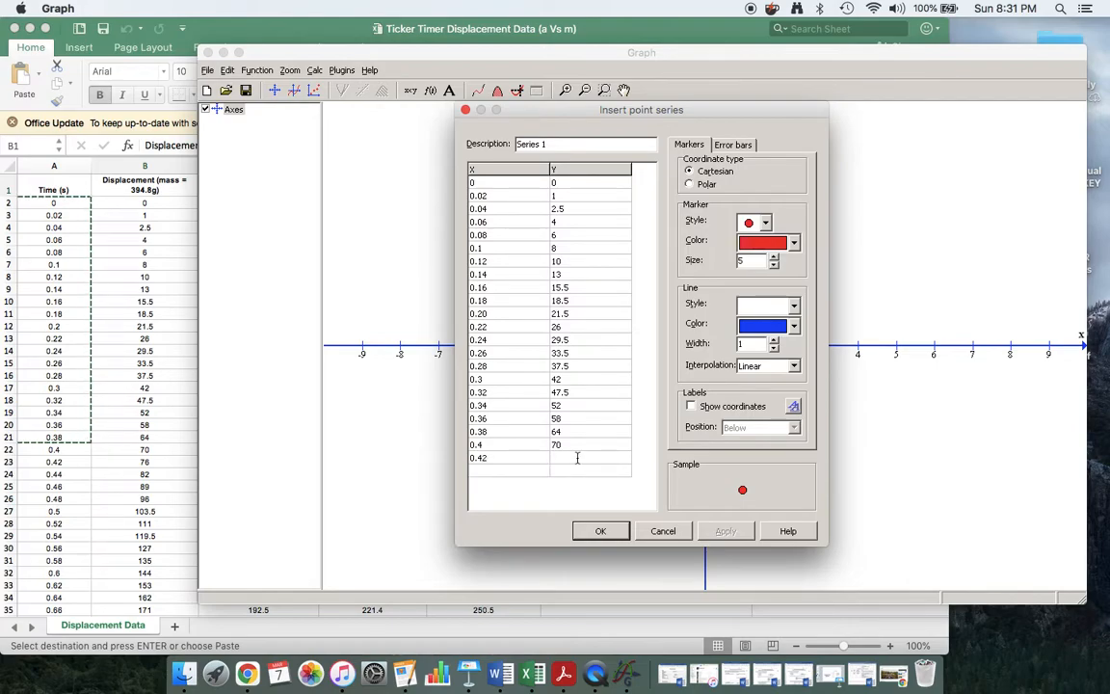
left_click(577, 458)
Enter displacements 76, 82 and 89, adding new time rows 0.44, 0.46 and 0.48.
type("76")
left_click(510, 470)
type("0.44")
left_click(565, 471)
type("82")
left_click(511, 486)
type("0.46")
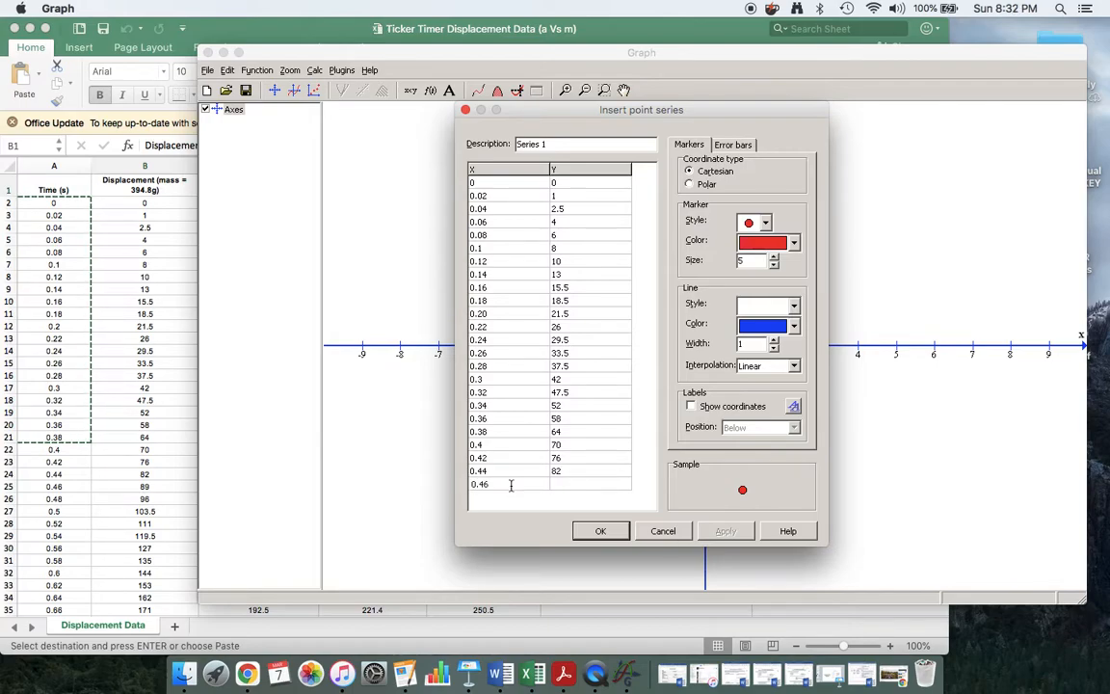
left_click(569, 486)
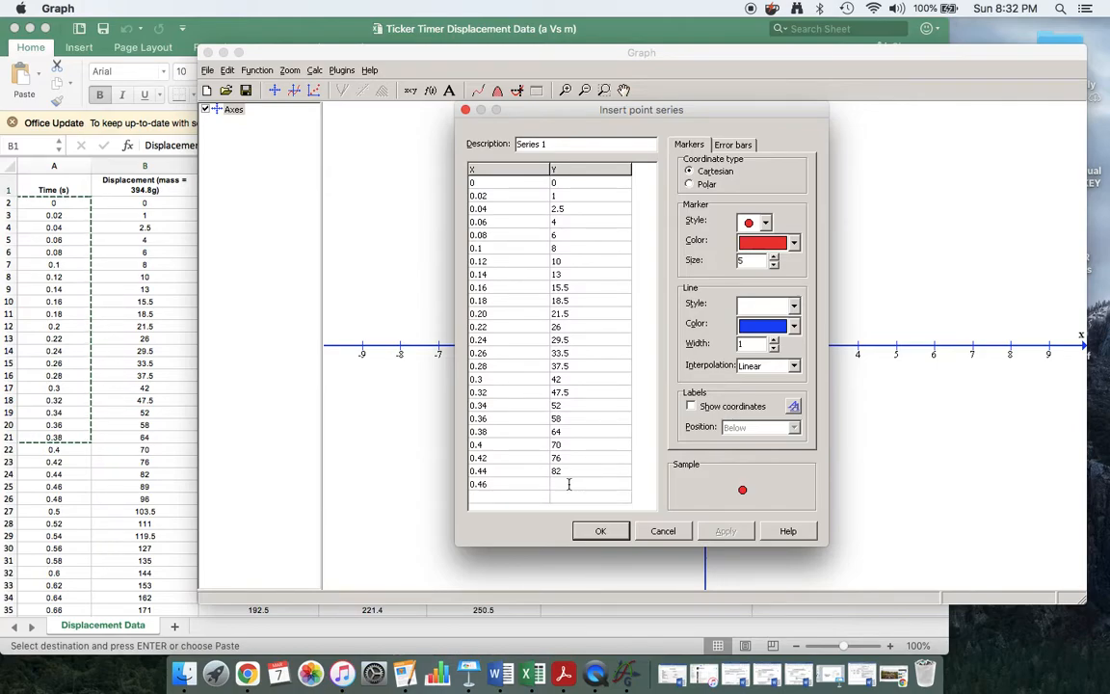
type("89")
left_click(511, 497)
type("0.48")
left_click(584, 497)
Add time values 0.5, 0.52, 0.54, 0.56 and 0.58 as new rows.
scroll(584, 496, "down", 1)
left_click(501, 496)
type("0.5")
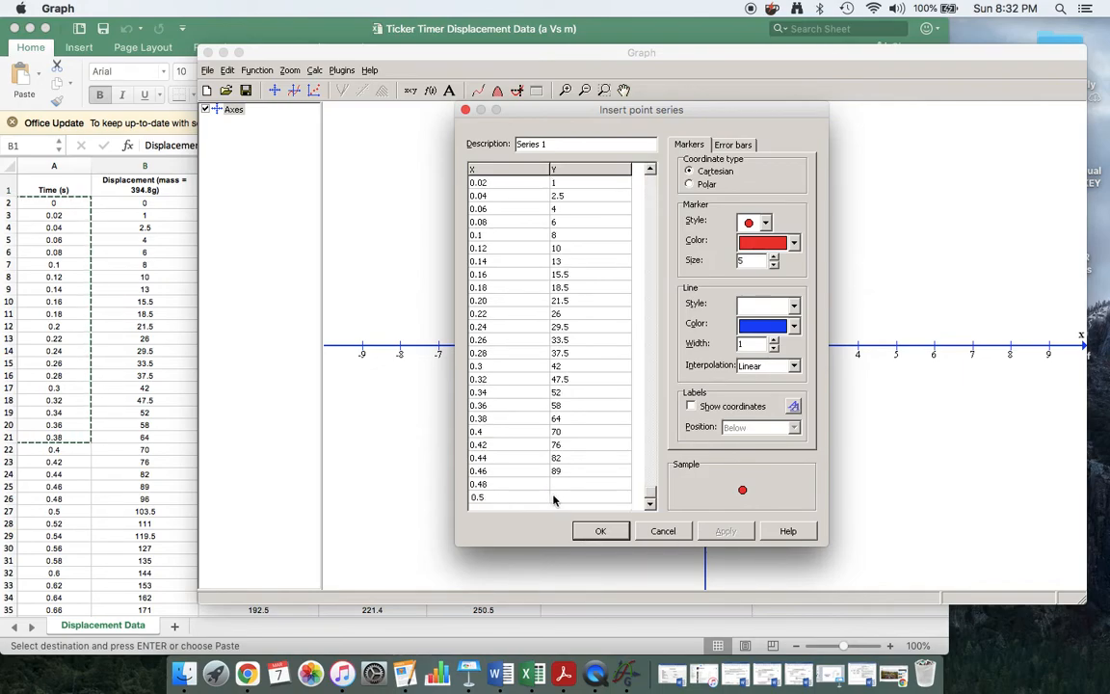
scroll(527, 485, "down", 1)
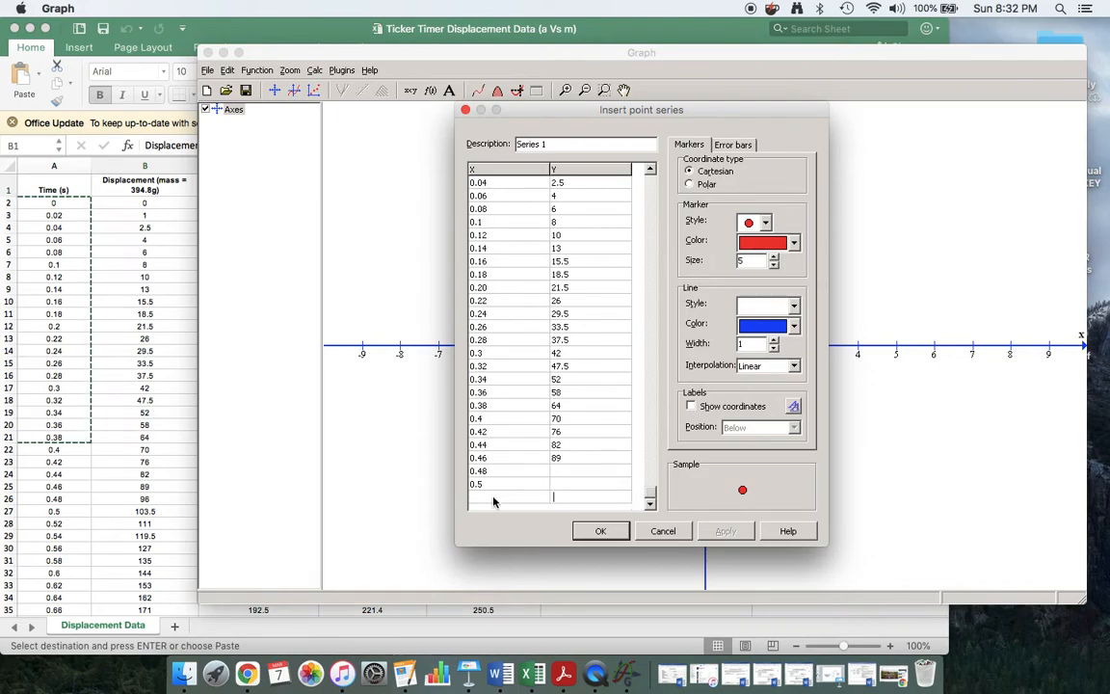
left_click(492, 498)
type("0.52")
left_click(510, 507)
left_click(486, 501)
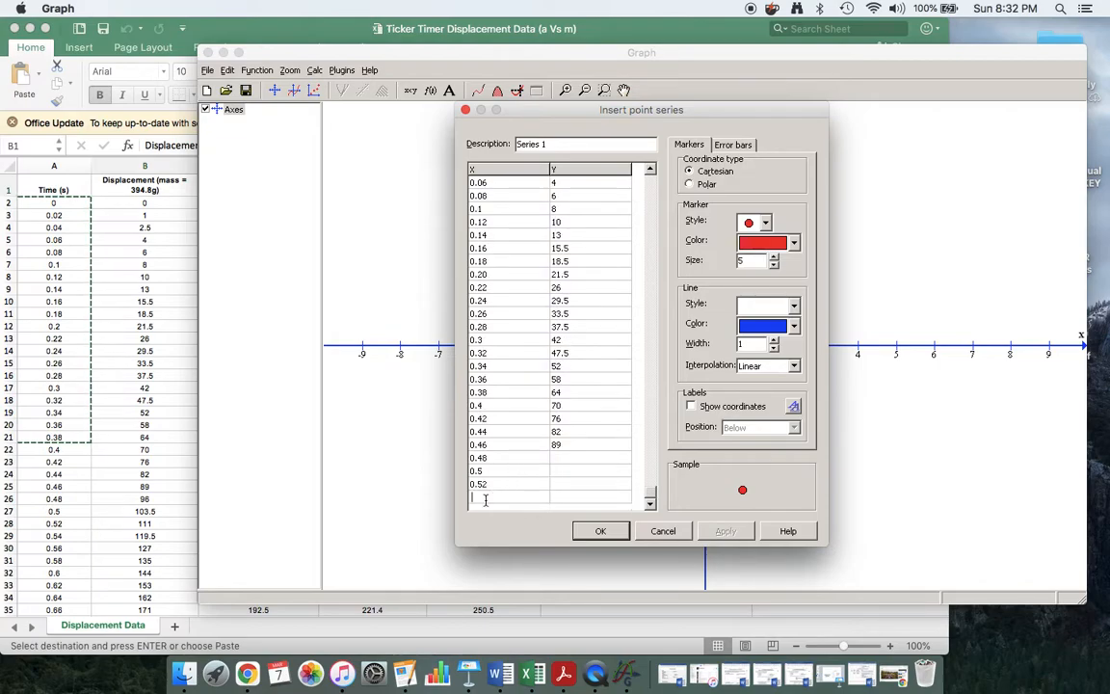
type("0.54")
scroll(508, 492, "down", 1)
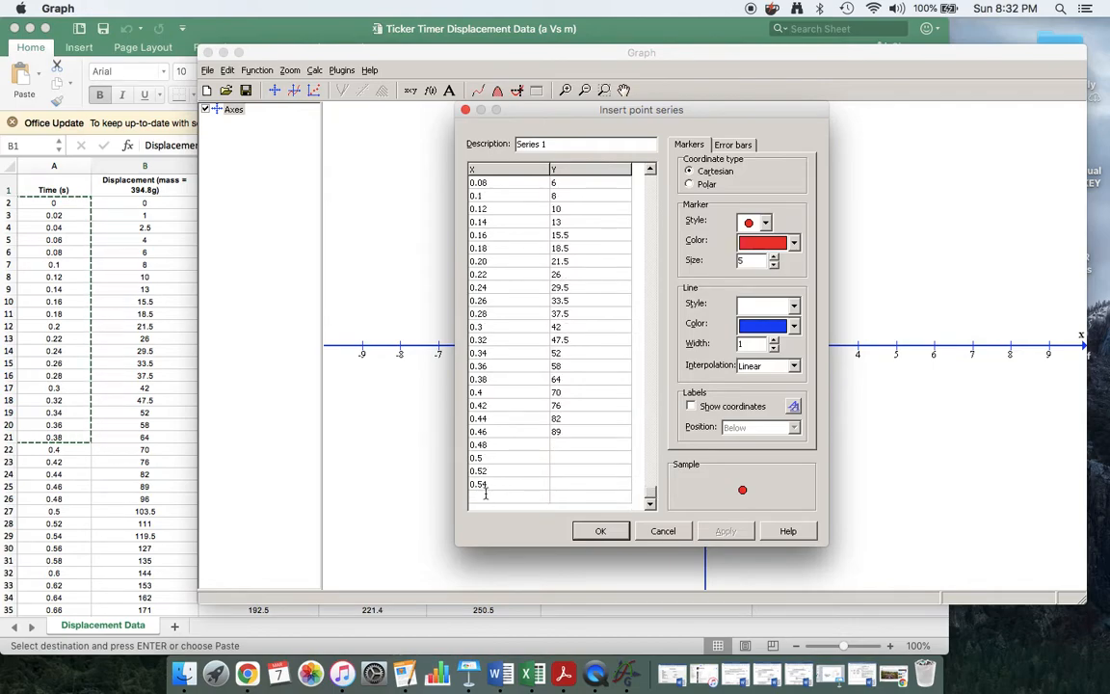
left_click(486, 494)
type("0.56")
key("Return")
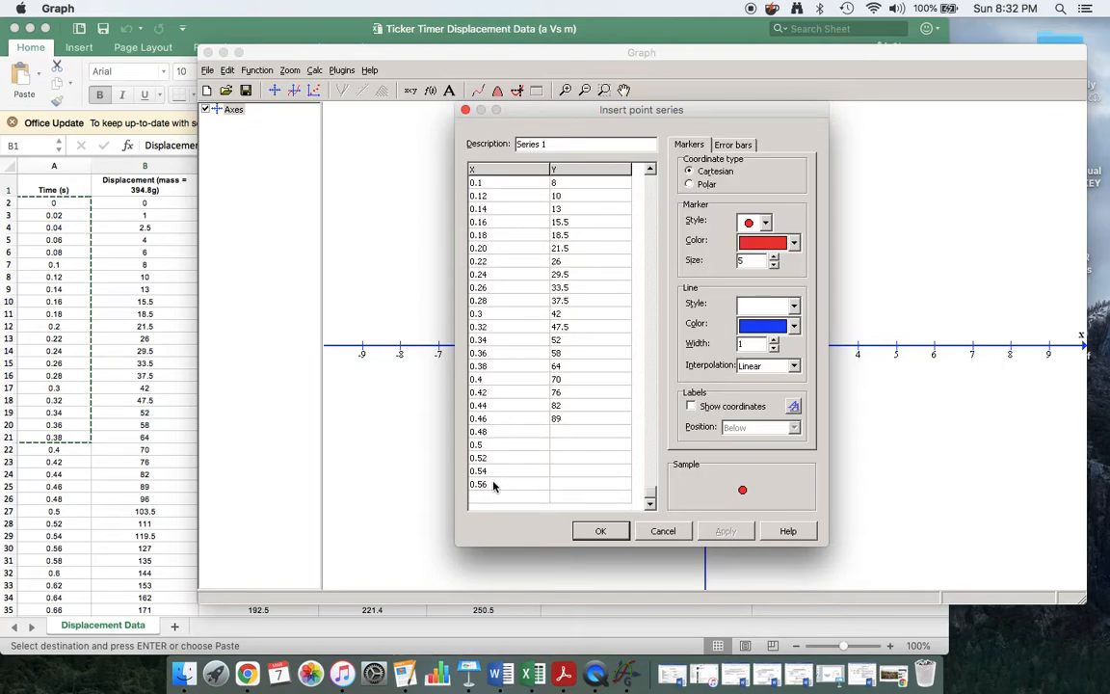
left_click(485, 497)
type("0.58")
key("Return")
Continue the time column with 0.6, 0.62, 0.64, 0.66, 0.68, 0.70 and 0.72.
type("0.6")
scroll(93, 502, "down", 5)
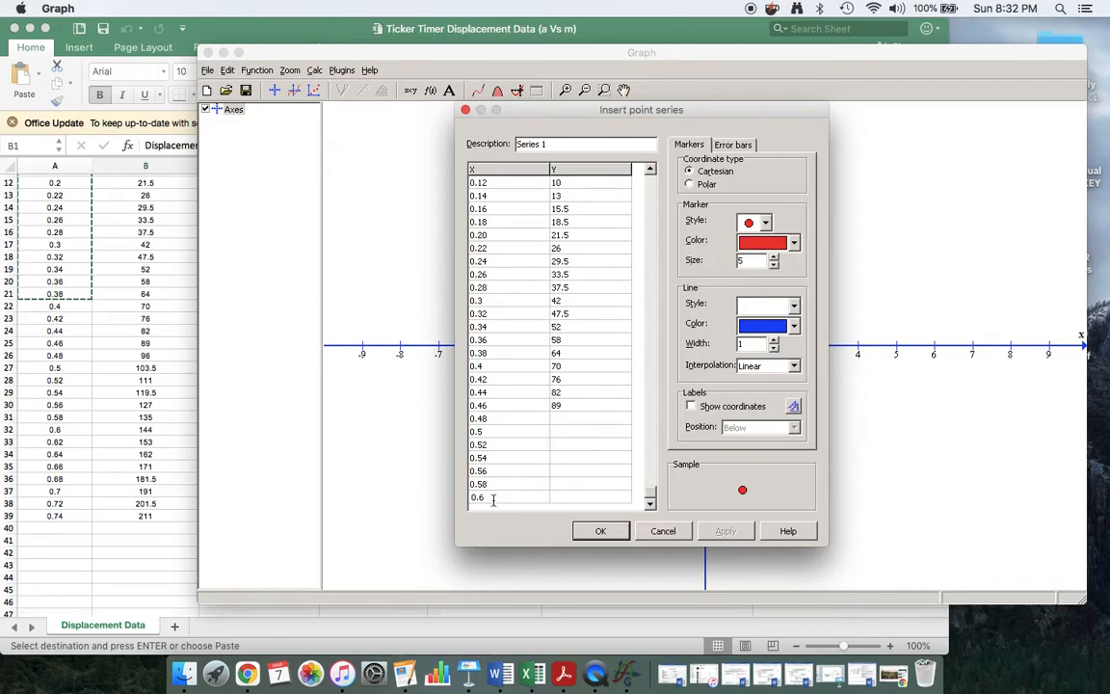
key("Return")
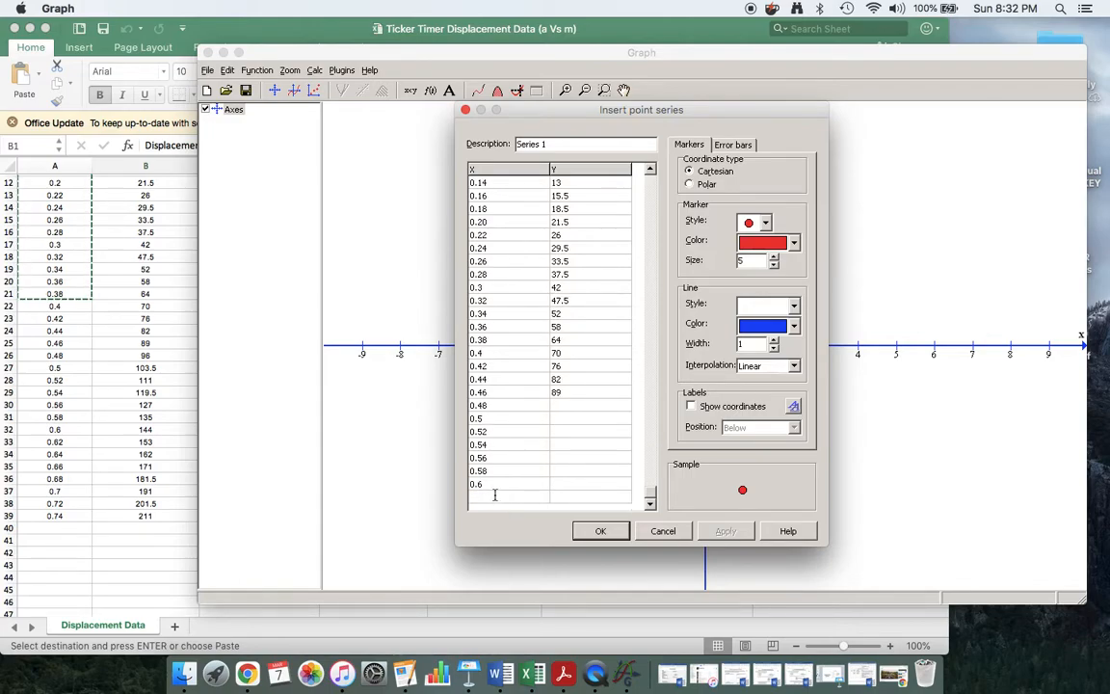
type("0.62")
key("Return")
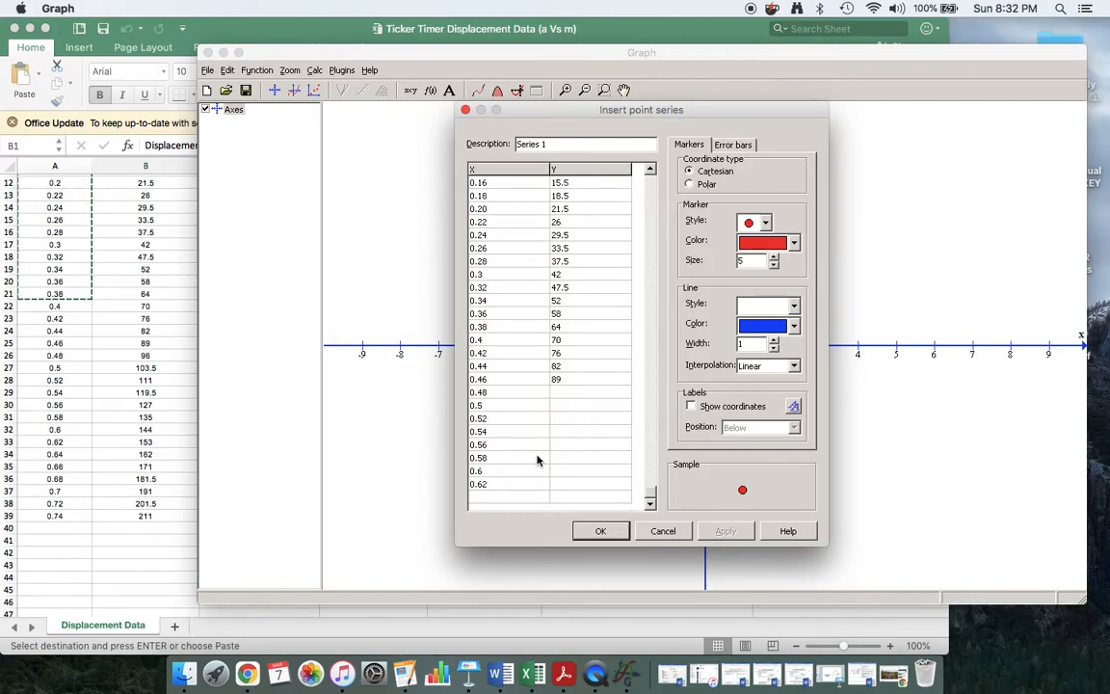
type("0.64")
key("Return")
type("0.66")
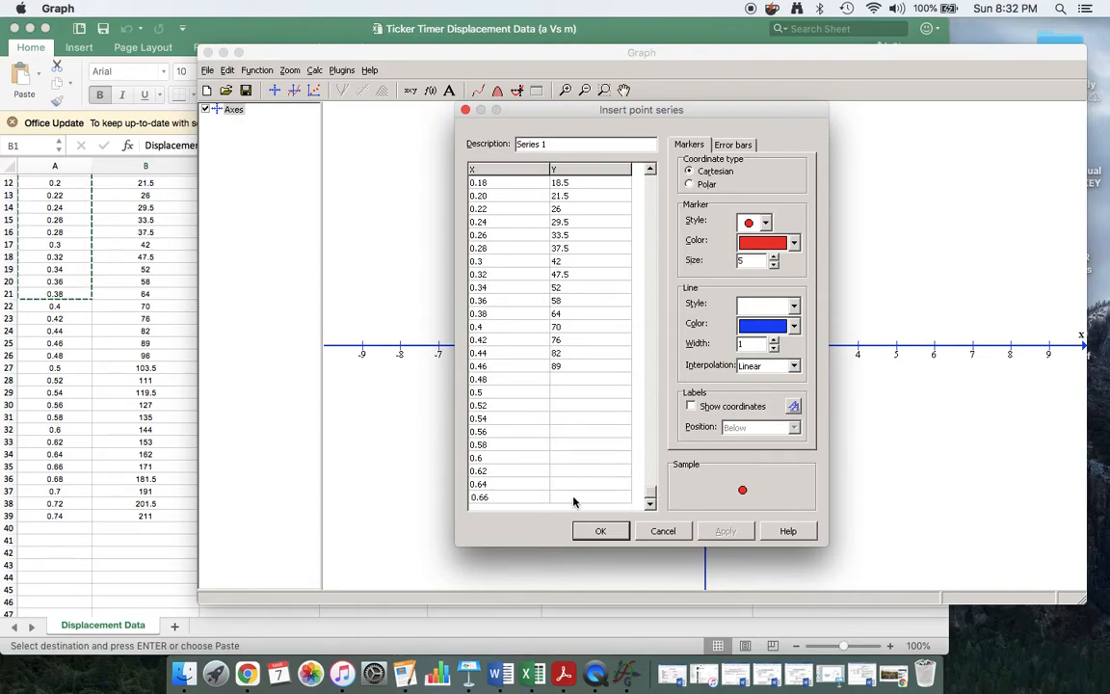
key("Return")
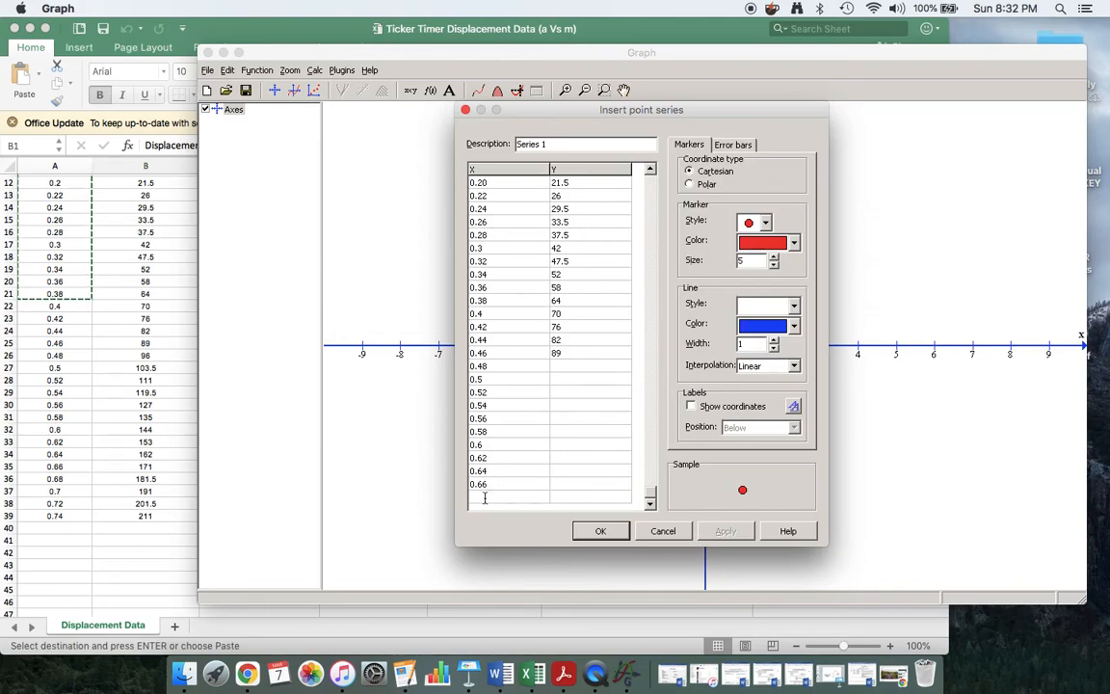
type("0.68")
key("Return")
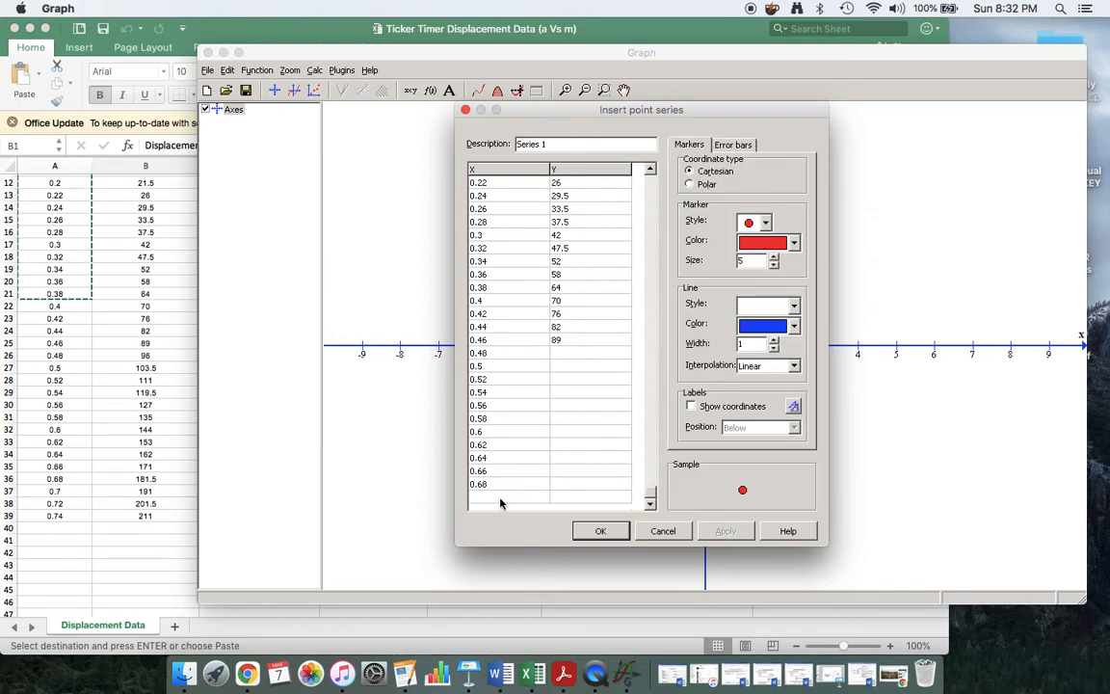
type("0.70")
key("Return")
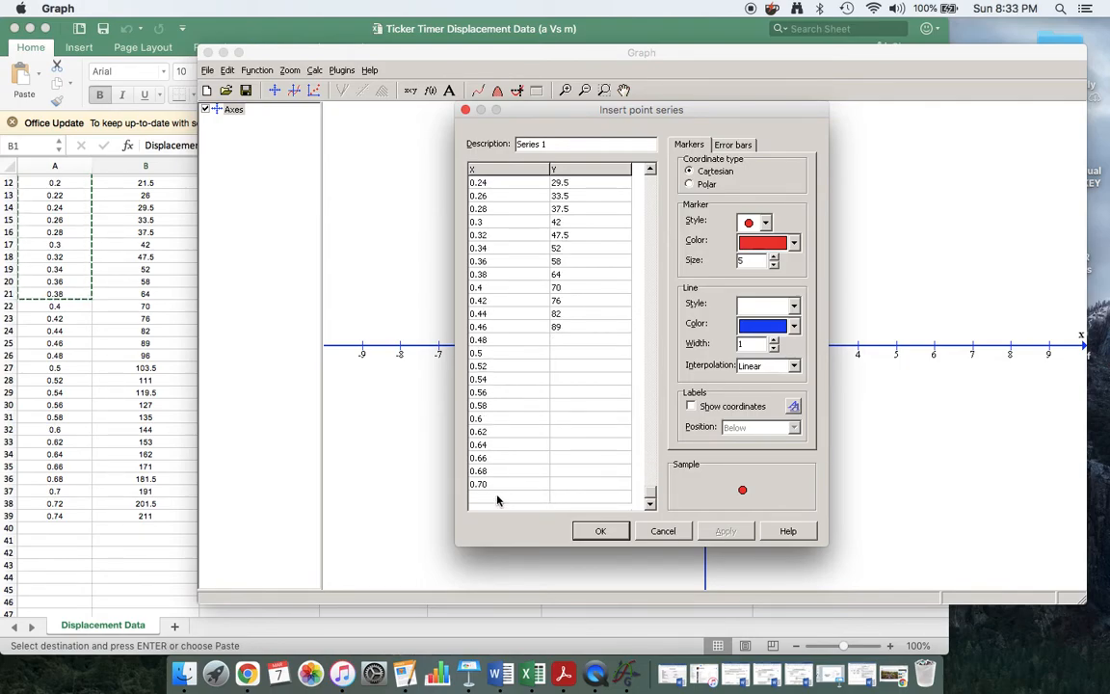
type("0.72")
key("Return")
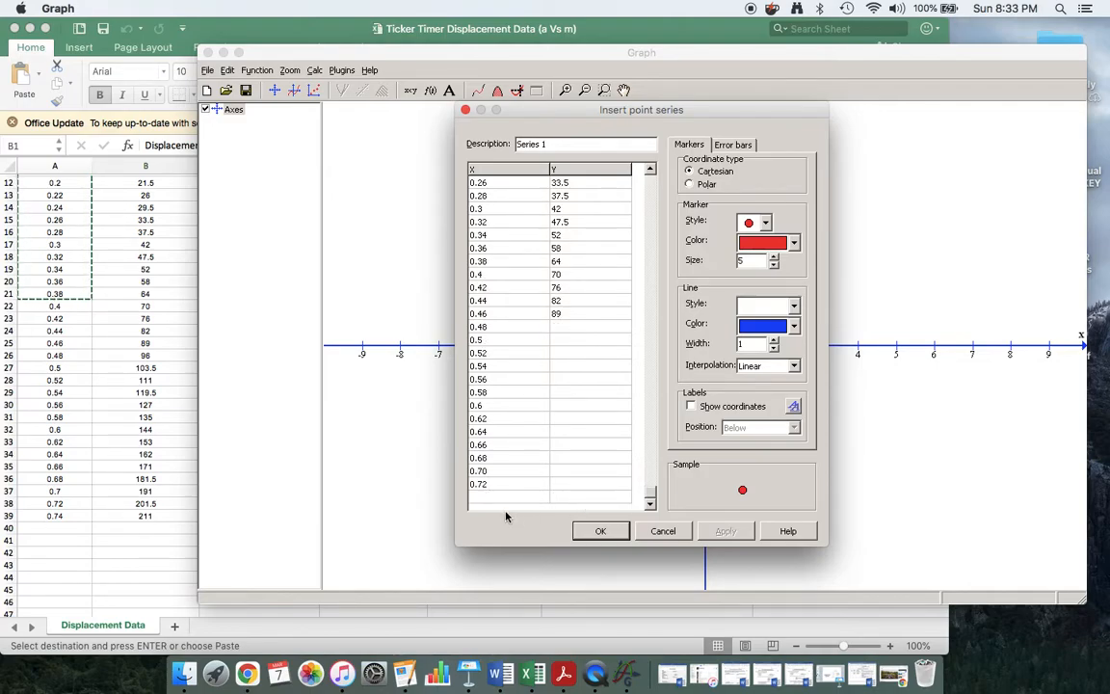
type("0.74")
Check the Excel sheet and enter displacements 96 and 103.5 for times 0.48 and 0.5.
left_click(564, 327)
left_click(157, 358)
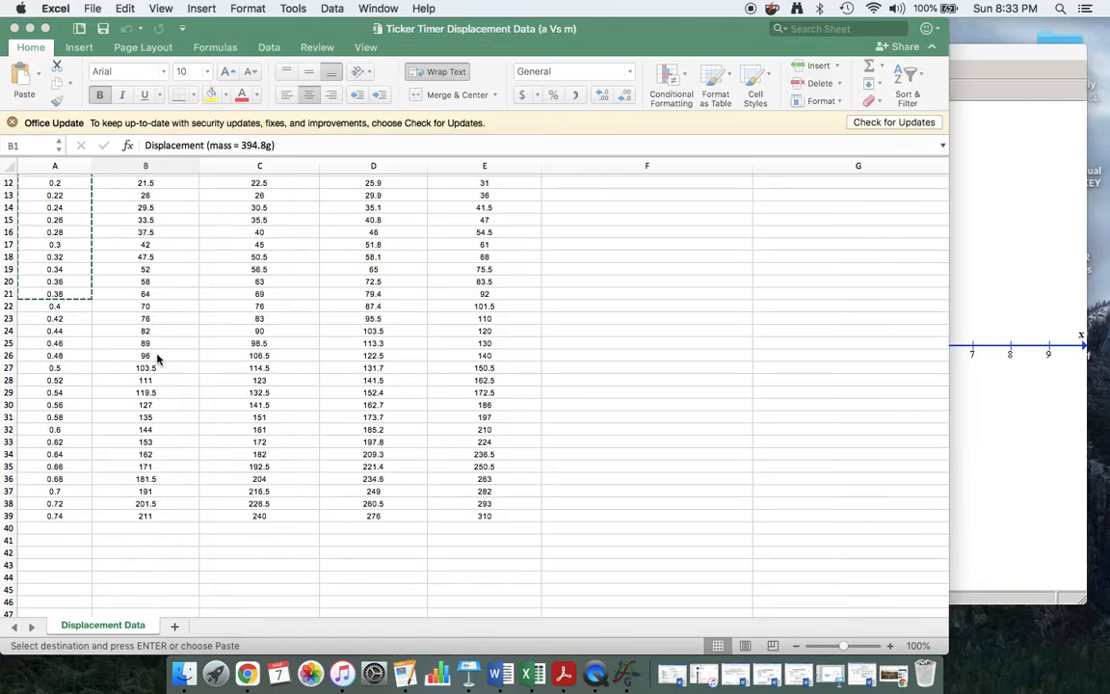
left_click(155, 356)
left_click(996, 471)
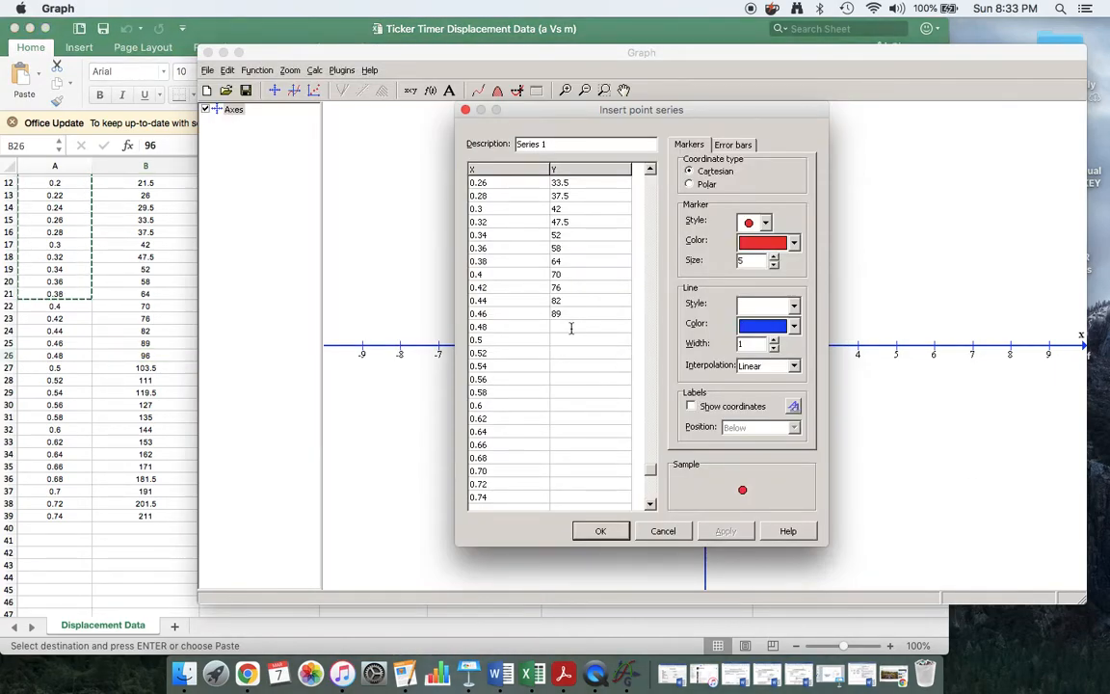
type("89")
key("BackSpace")
key("BackSpace")
type("96")
type("10")
type("3.5")
Enter displacements 111, 119.5, 127, 135, 144 and 153 for times 0.52–0.62.
left_click(573, 355)
type("111")
left_click(565, 366)
type("119.5")
left_click(570, 382)
type("127")
left_click(567, 392)
type("135")
left_click(564, 405)
type("144")
left_click(563, 418)
type("153")
Enter displacements 162, 171, 181.5, 191, 201.5 and 211 for times 0.64–0.74.
left_click(567, 432)
type("162")
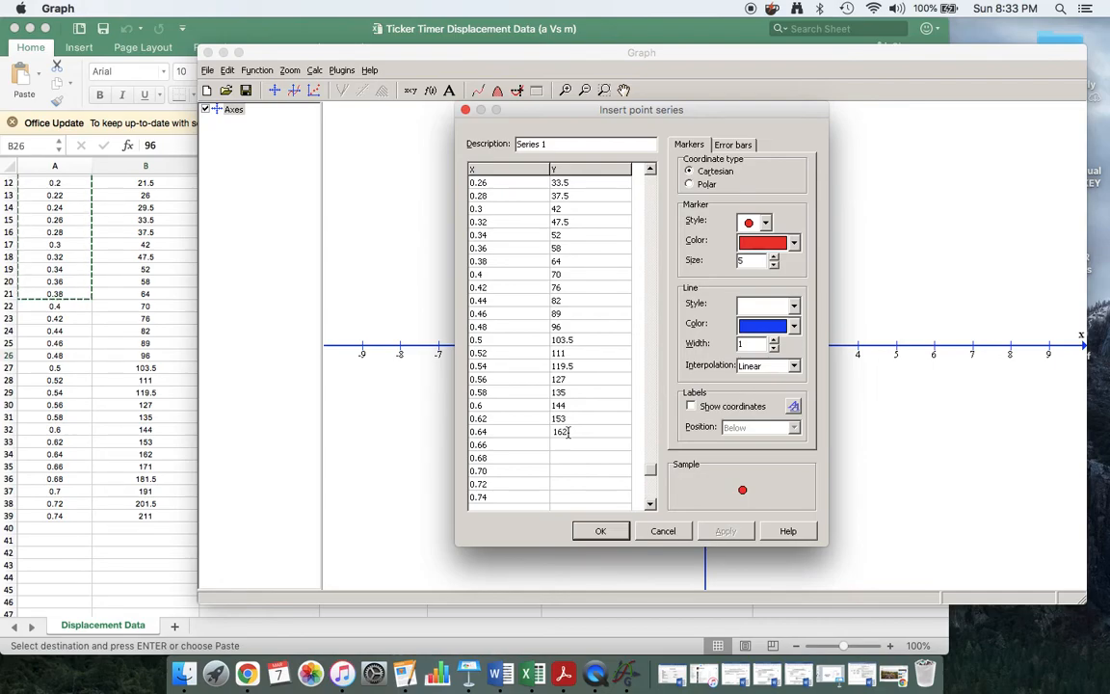
left_click(569, 447)
type("171")
left_click(561, 455)
type("181.5")
left_click(565, 470)
type("191")
left_click(567, 484)
type("201.5")
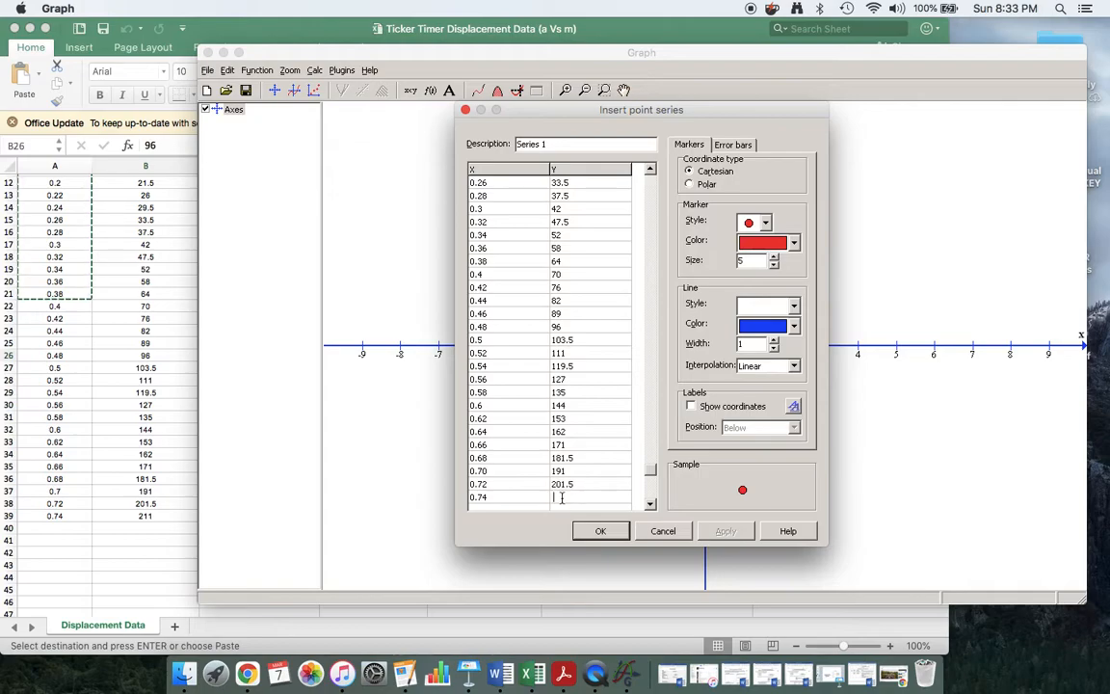
left_click(562, 497)
type("211")
scroll(593, 489, "down", 1)
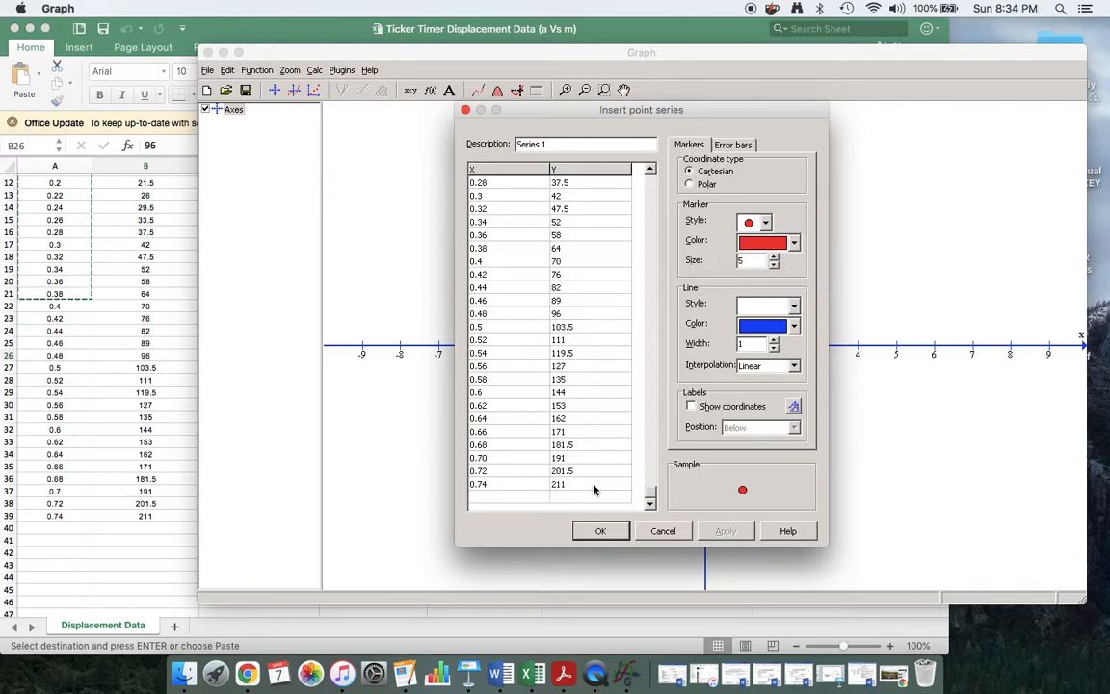
scroll(598, 478, "up", 20)
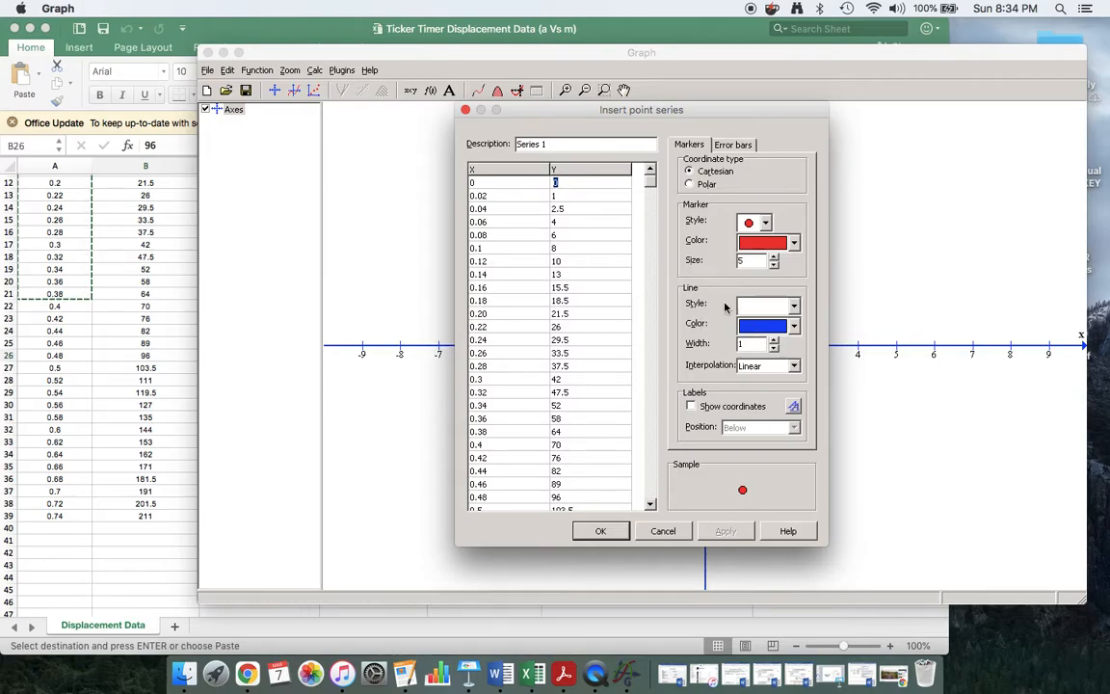
Plot Series 1 as points, then zoom out and fit all so every point is visible.
key("Down")
key("Down")
left_click(599, 532)
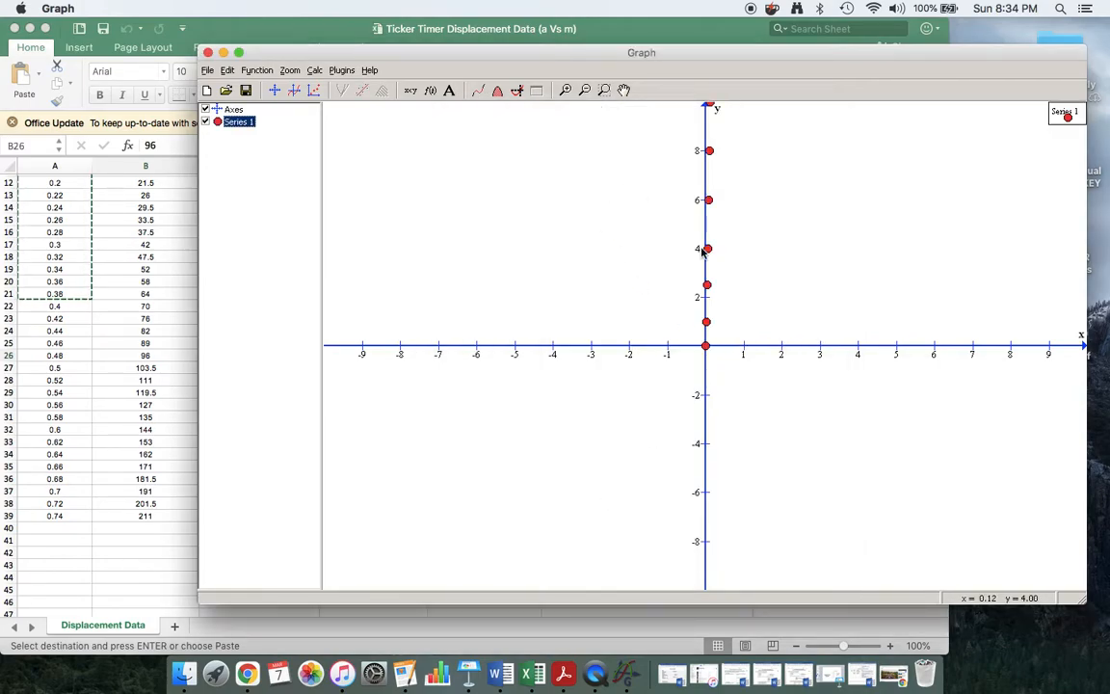
left_click(585, 90)
left_click(585, 93)
left_click(585, 93)
left_click(585, 93)
double_click(586, 93)
left_click(586, 93)
left_click(585, 94)
left_click(585, 93)
left_click(585, 93)
left_click(585, 89)
left_click(585, 90)
left_click(585, 90)
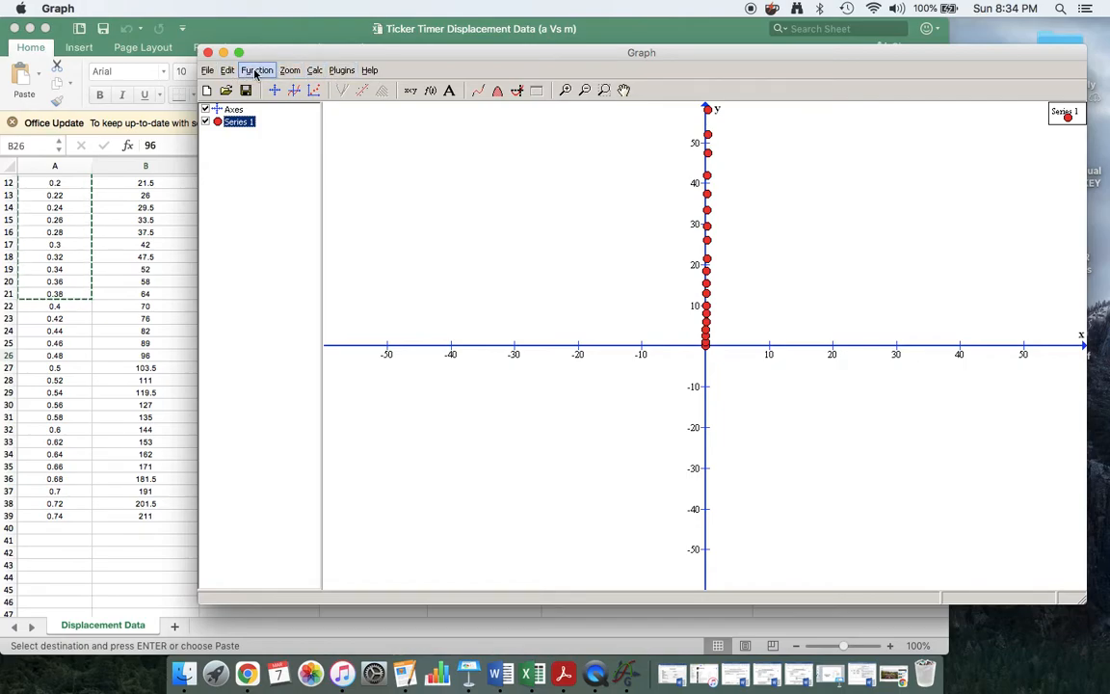
left_click(289, 72)
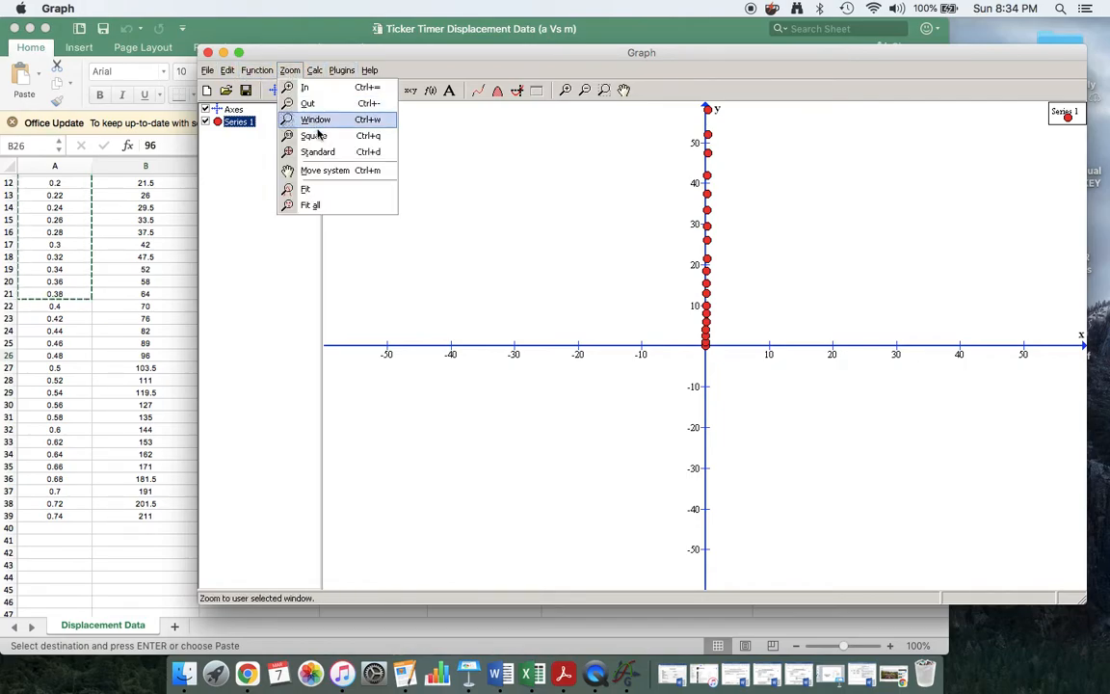
left_click(323, 205)
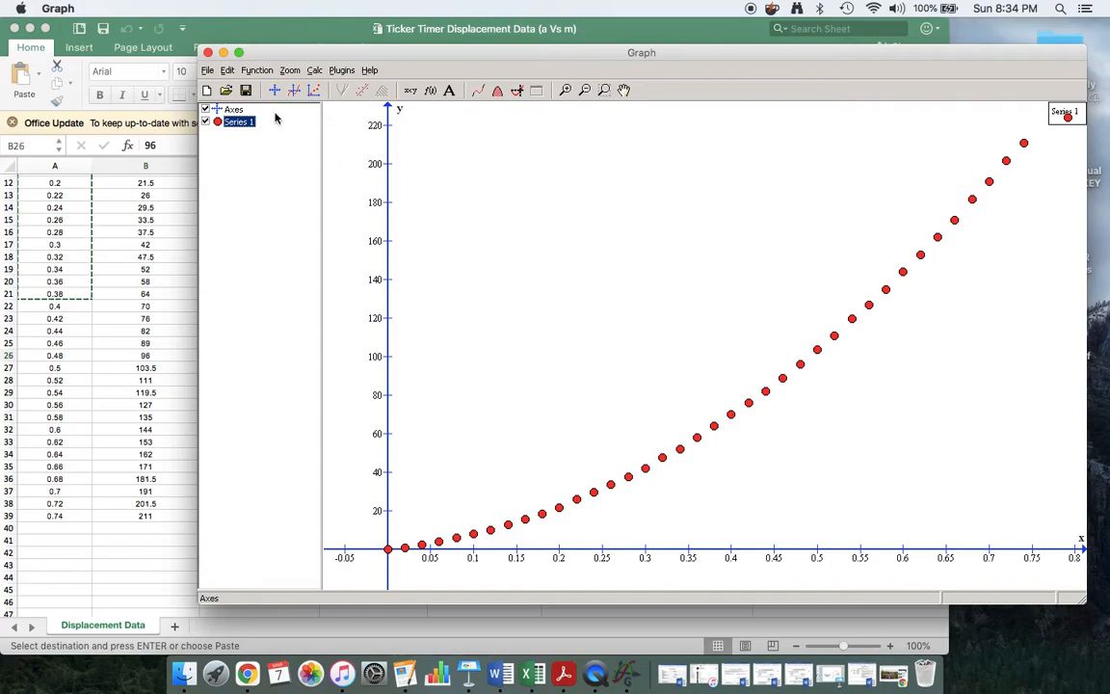
Insert an order-2 polynomial trendline on Series 1, giving f(x)=329.4546x^2+41.7162x+0.3001.
left_click(255, 71)
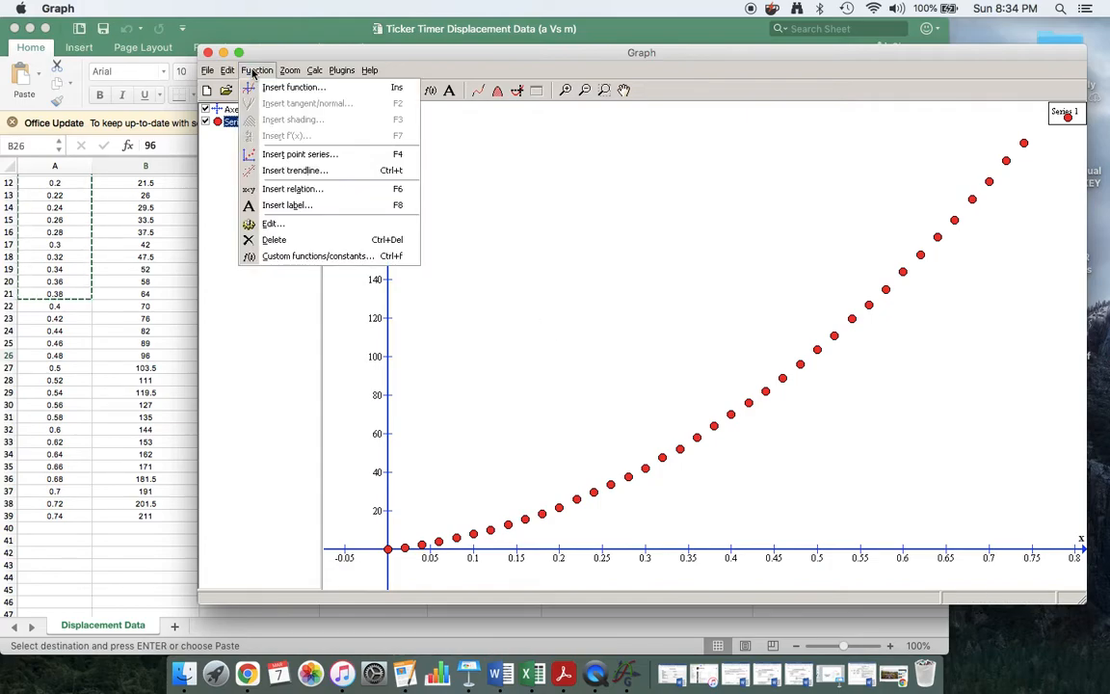
left_click(284, 170)
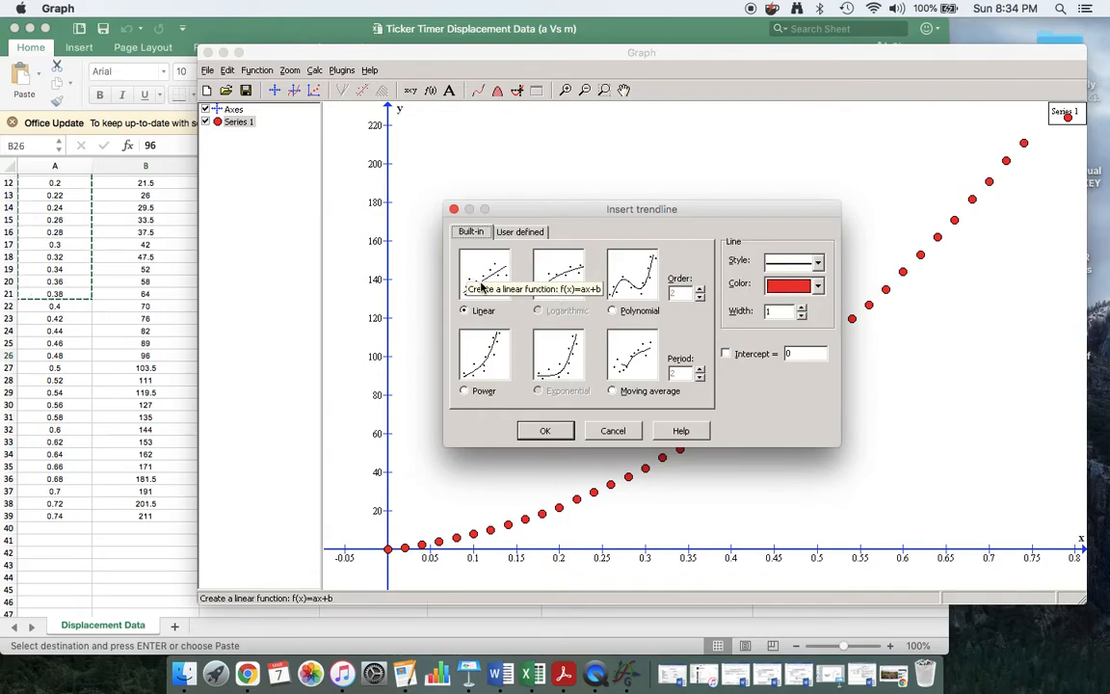
left_click(613, 311)
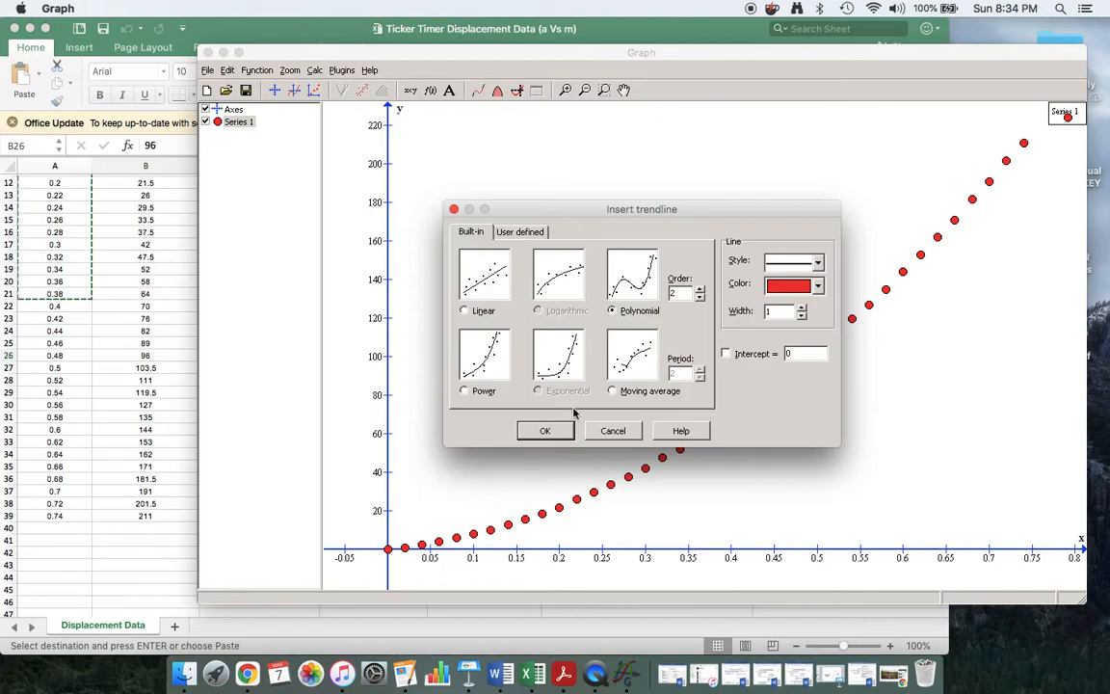
left_click(546, 431)
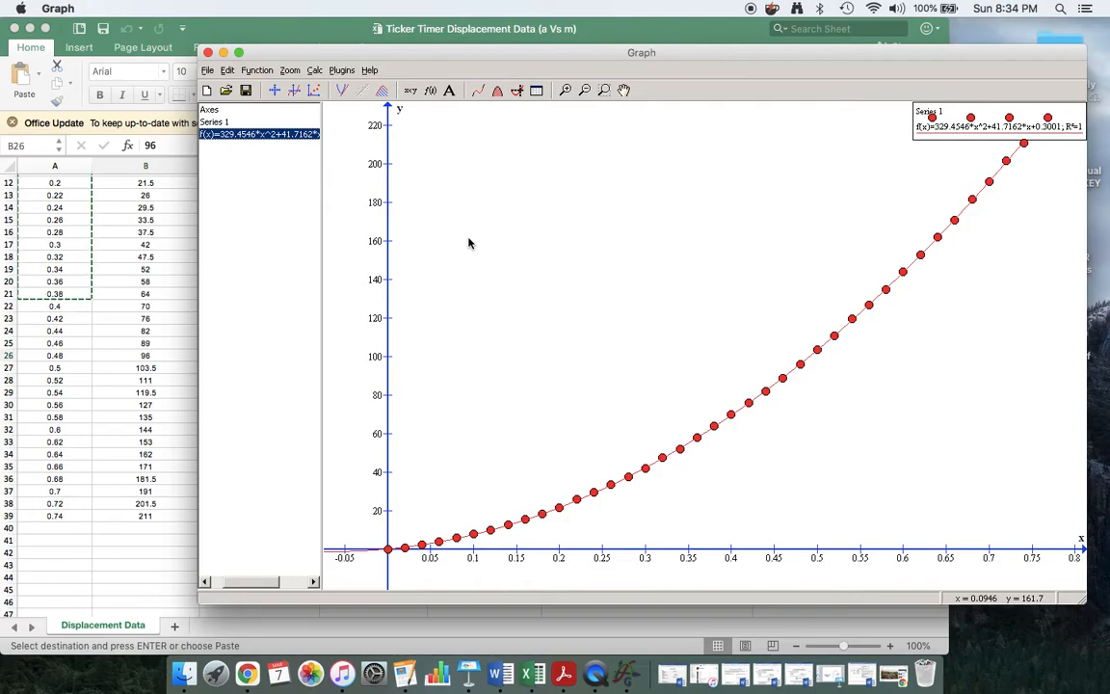
Insert a tangent to the trendline at x=0.2, yielding y=173.4981x-12.8781.
left_click(249, 71)
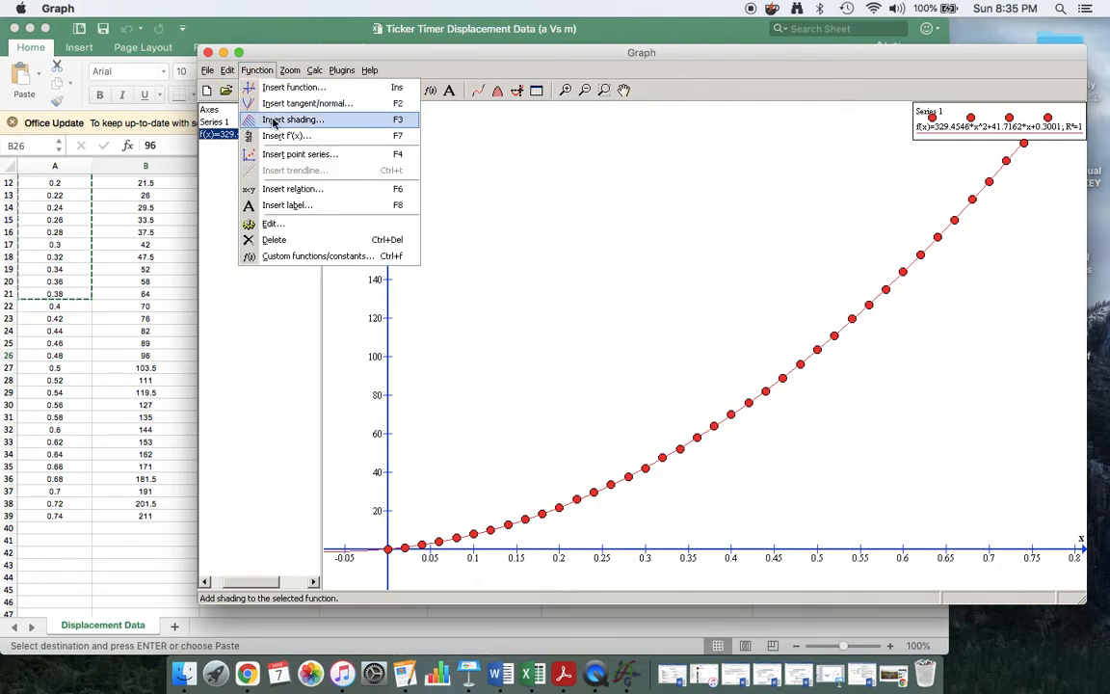
left_click(285, 109)
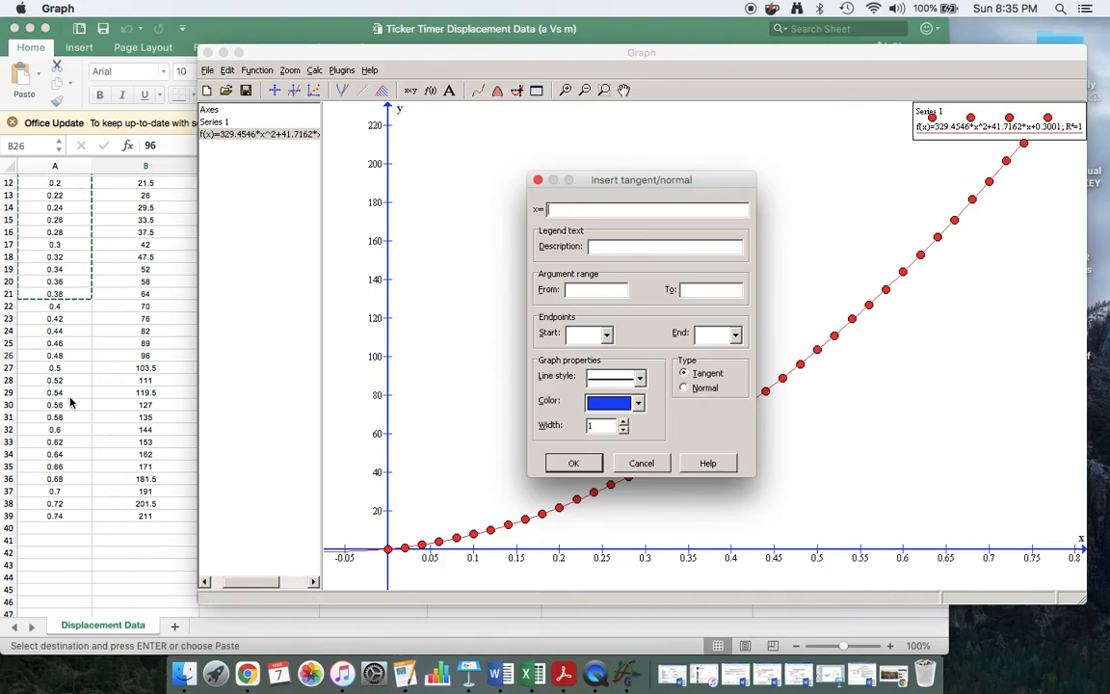
type("0.2")
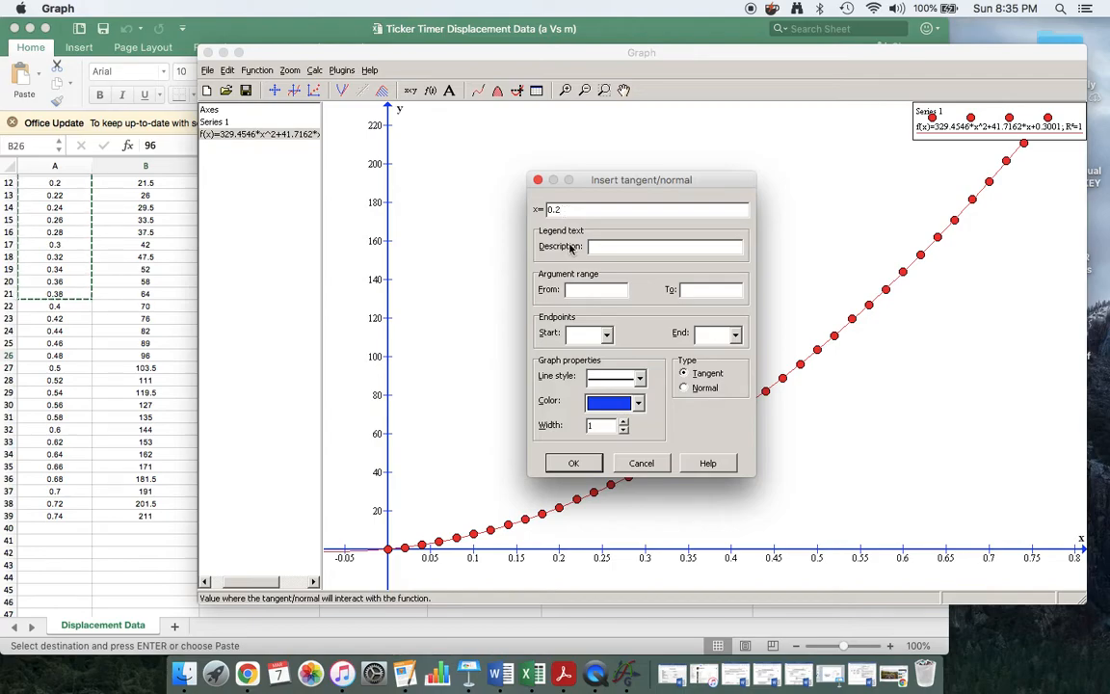
left_click(573, 464)
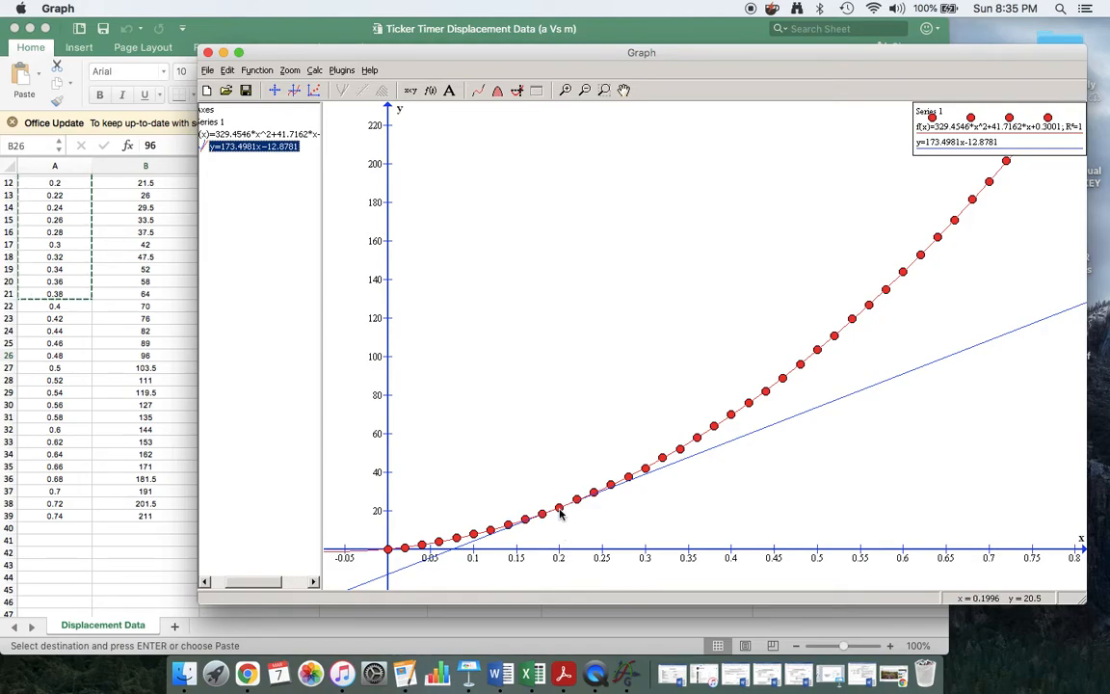
left_click(565, 89)
left_click(565, 89)
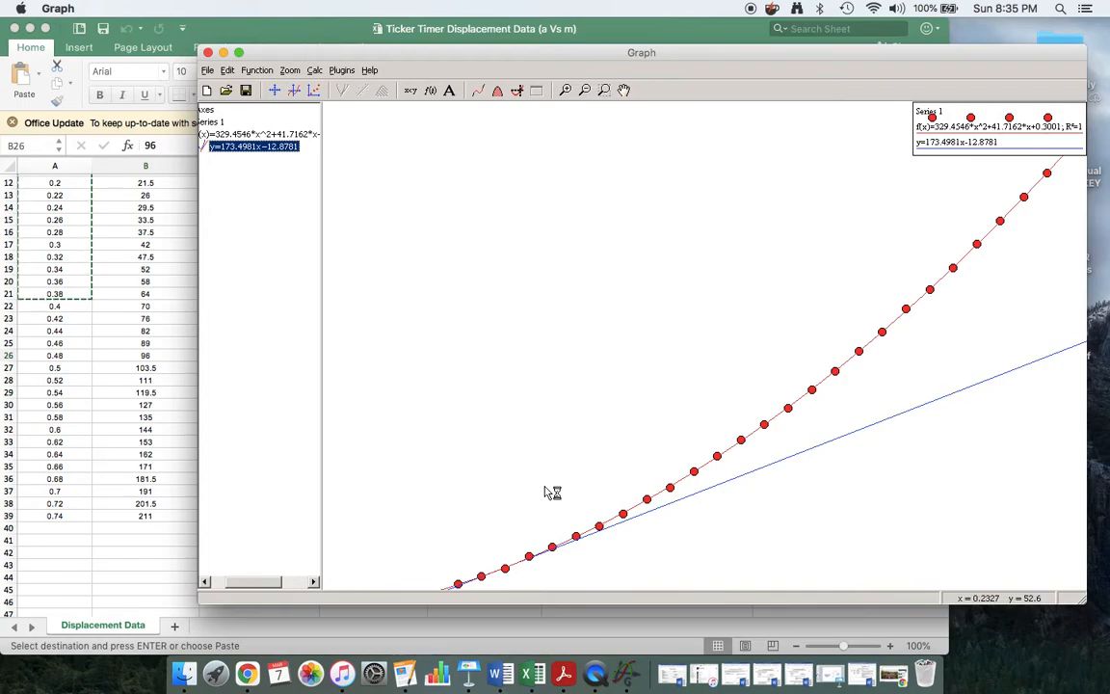
scroll(544, 491, "down", 5)
scroll(544, 492, "up", 2)
scroll(543, 492, "up", 4)
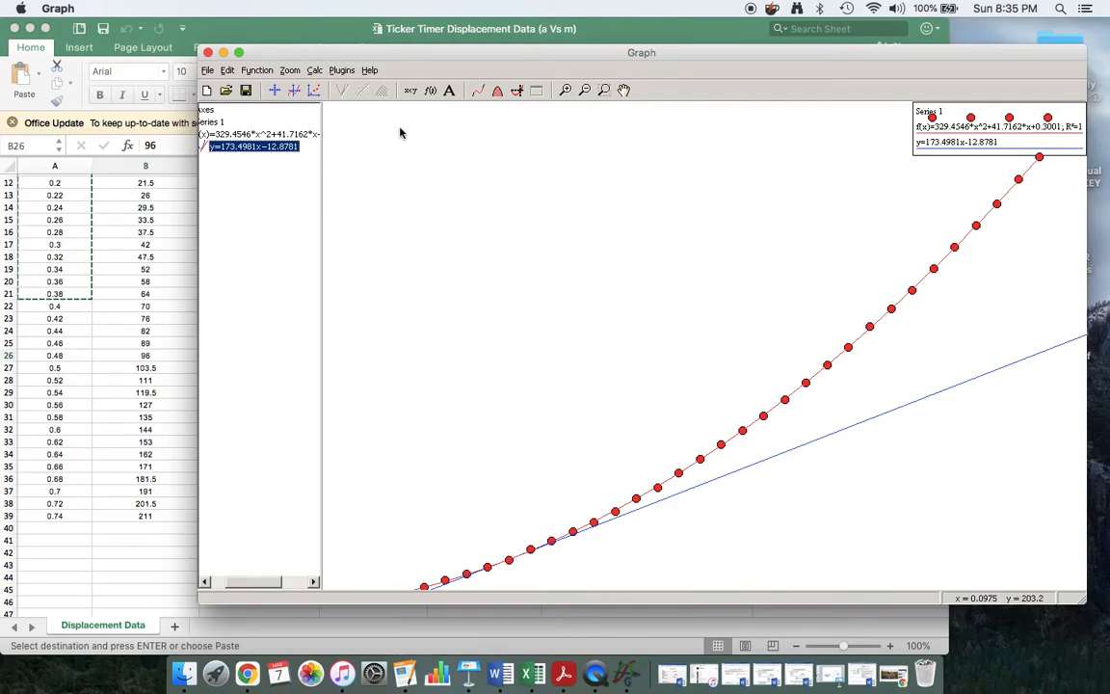
left_click(586, 90)
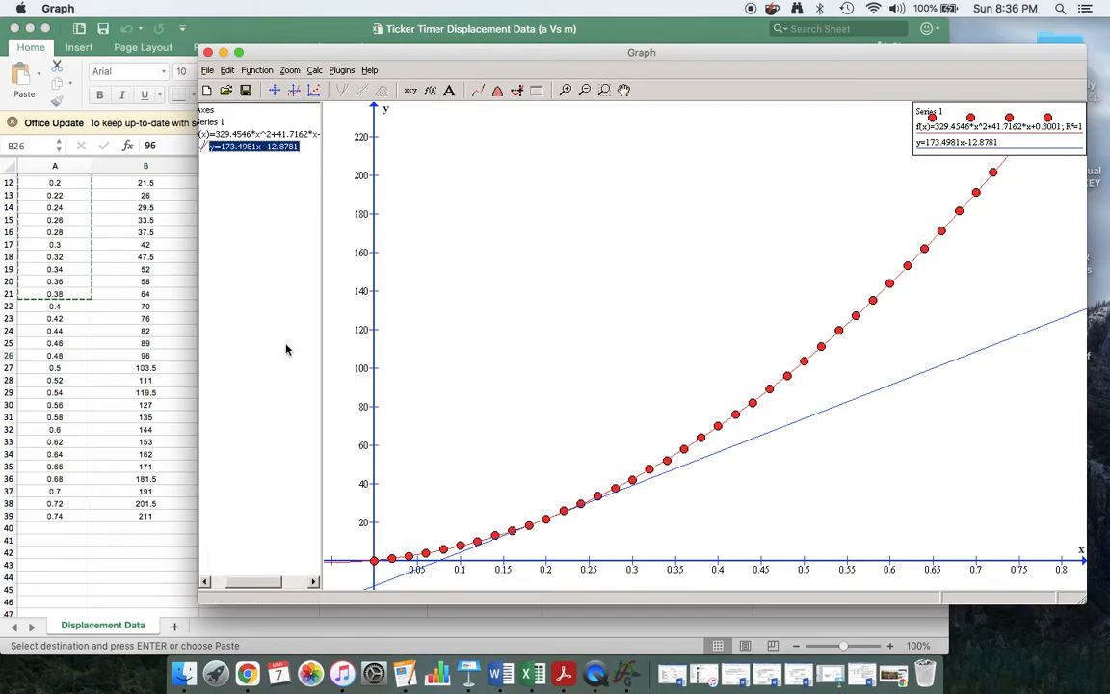
Edit the tangent's x from 0.2 to 0.4, giving y=305.2799x-52.4126.
double_click(240, 150)
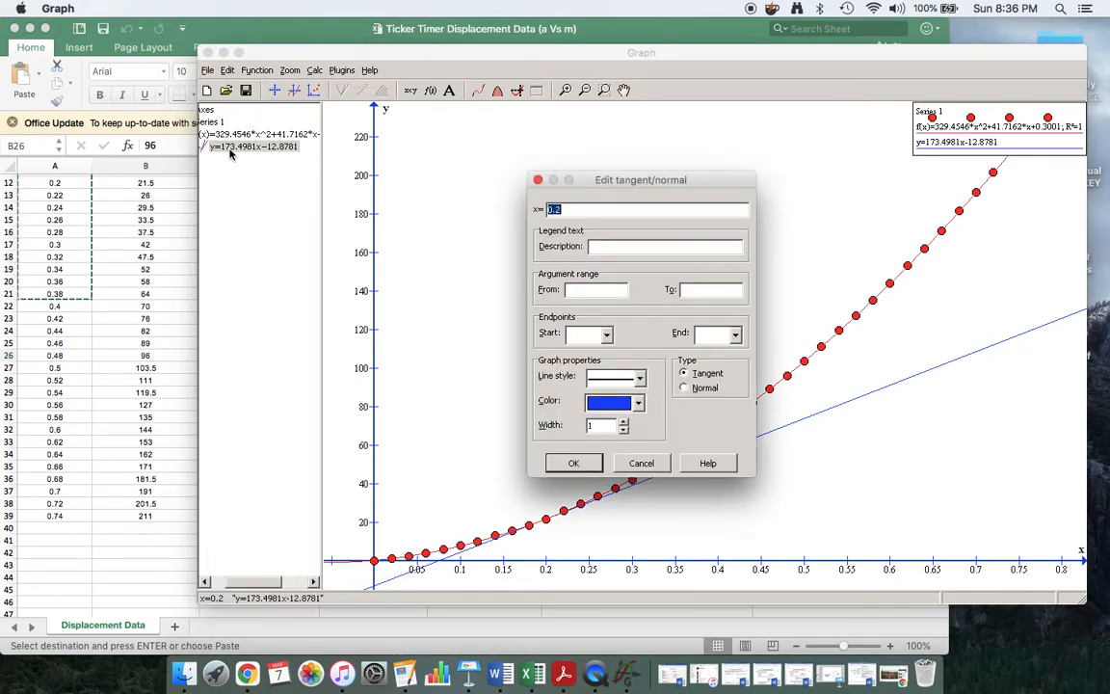
left_click(571, 209)
key("BackSpace")
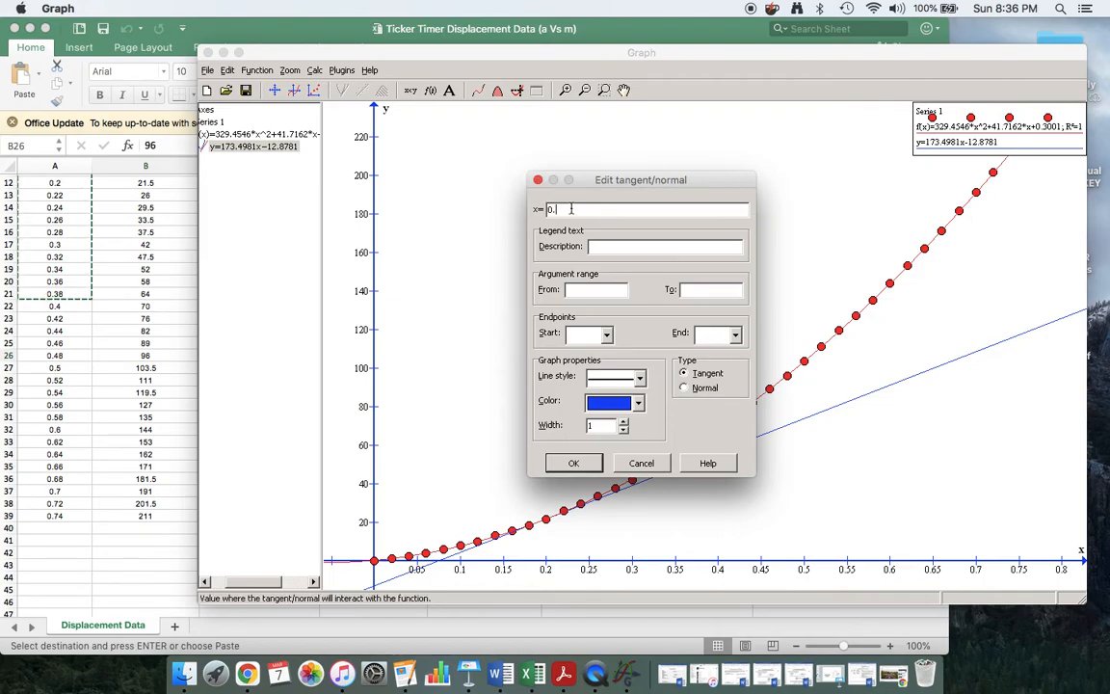
type("4")
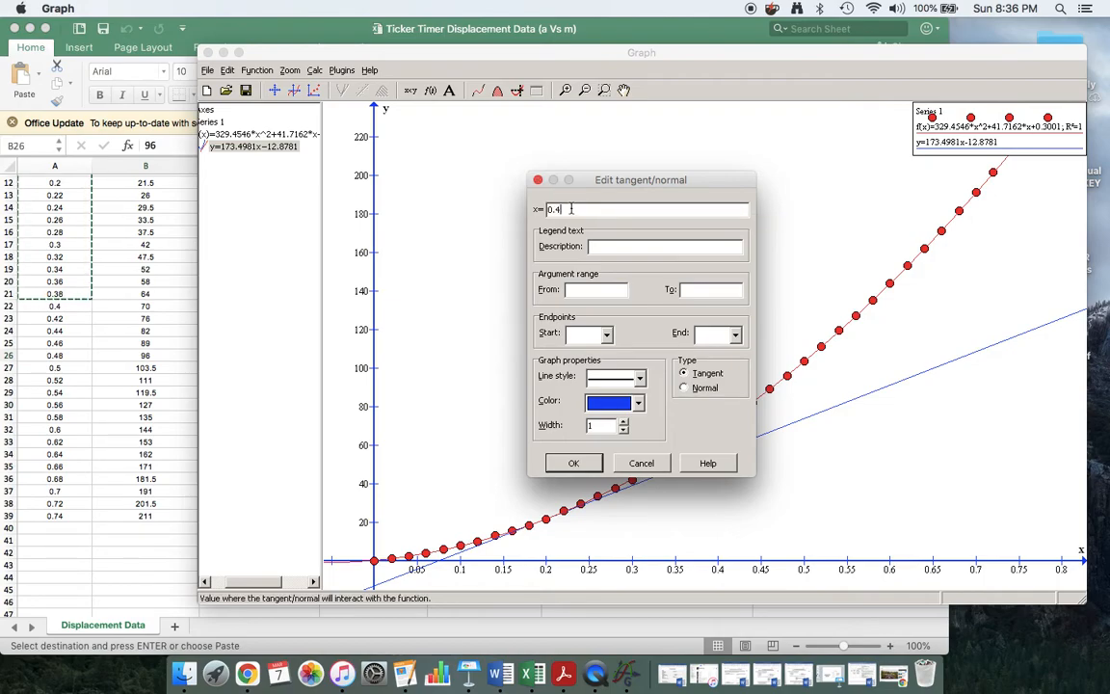
left_click(573, 463)
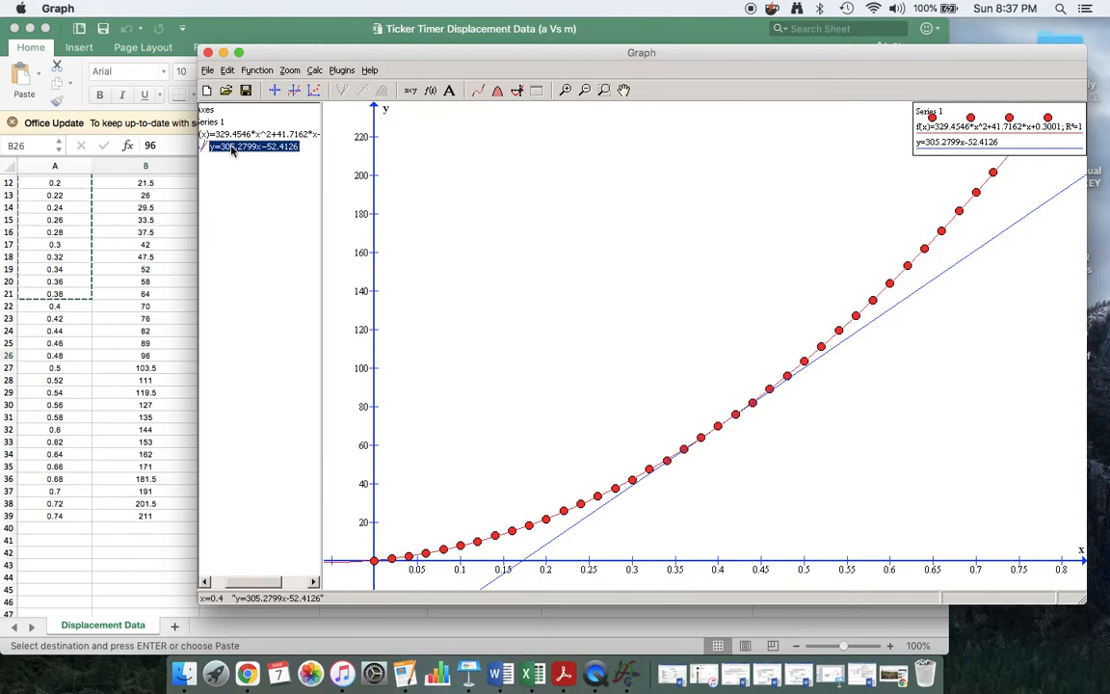
Edit the tangent's x to 0.6, giving y=437.0617x-118.3035.
double_click(231, 148)
type("0.")
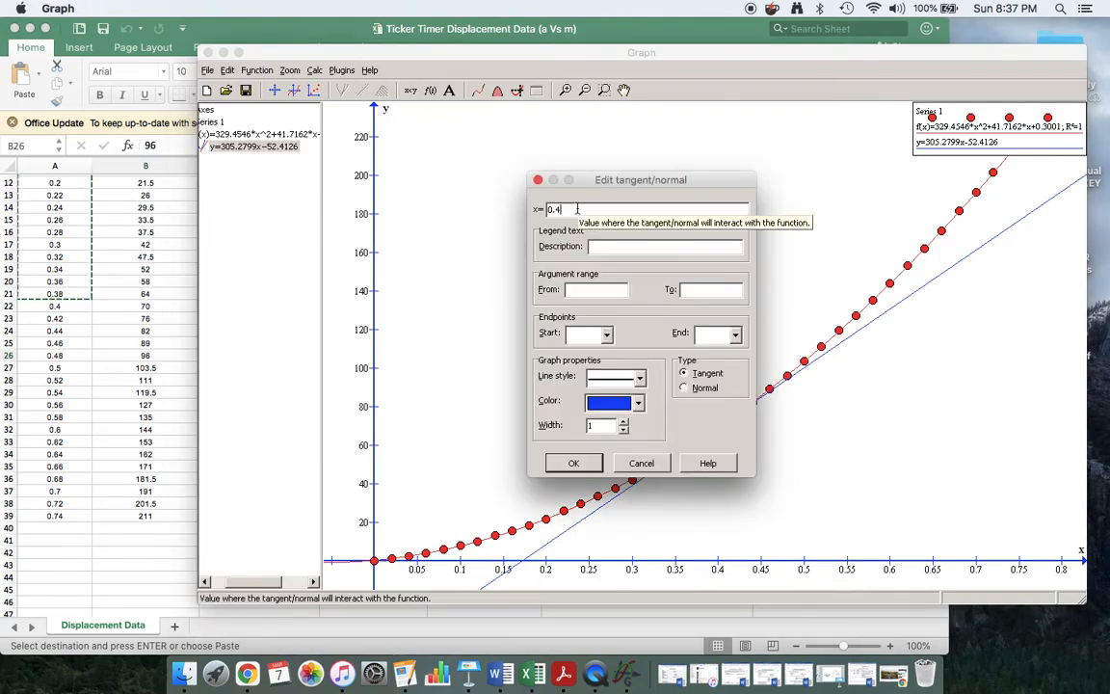
type("6")
left_click(571, 463)
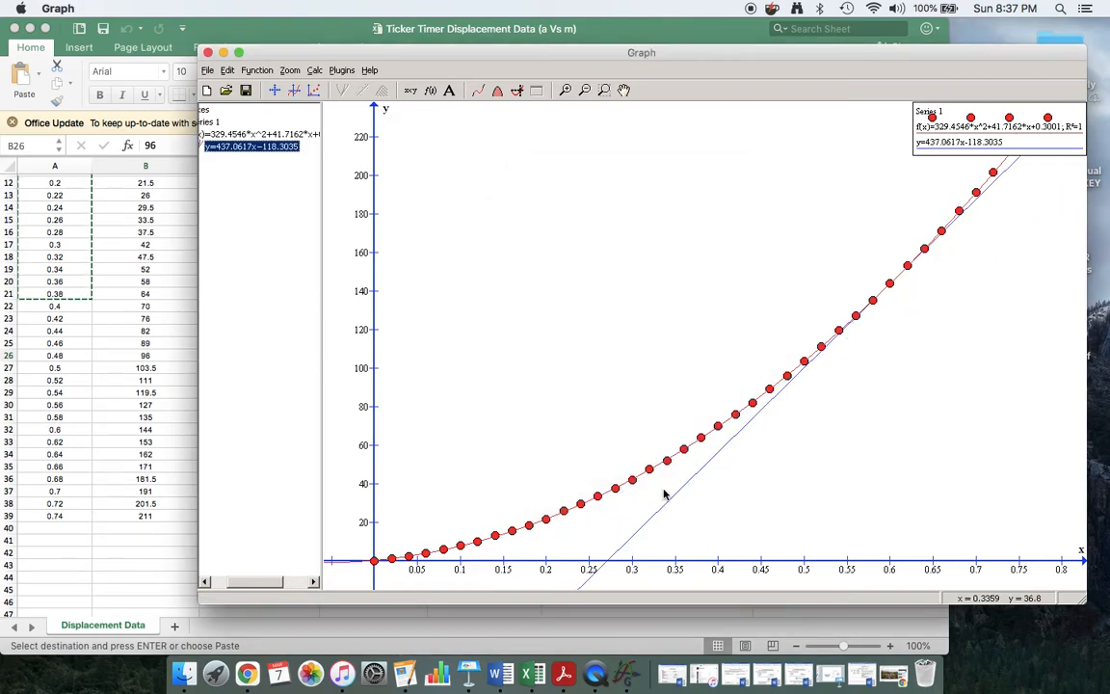